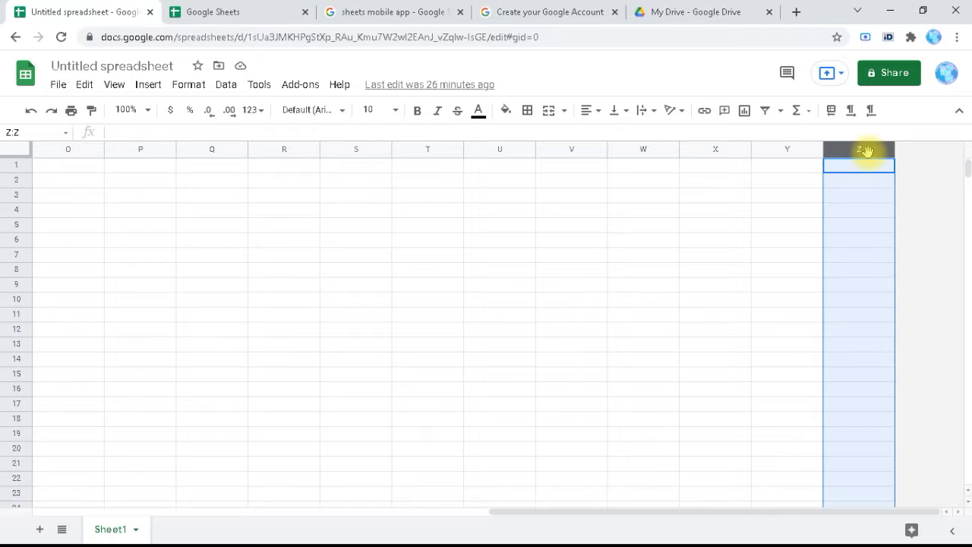
Insert one new column to the right of column Z.
right_click(866, 149)
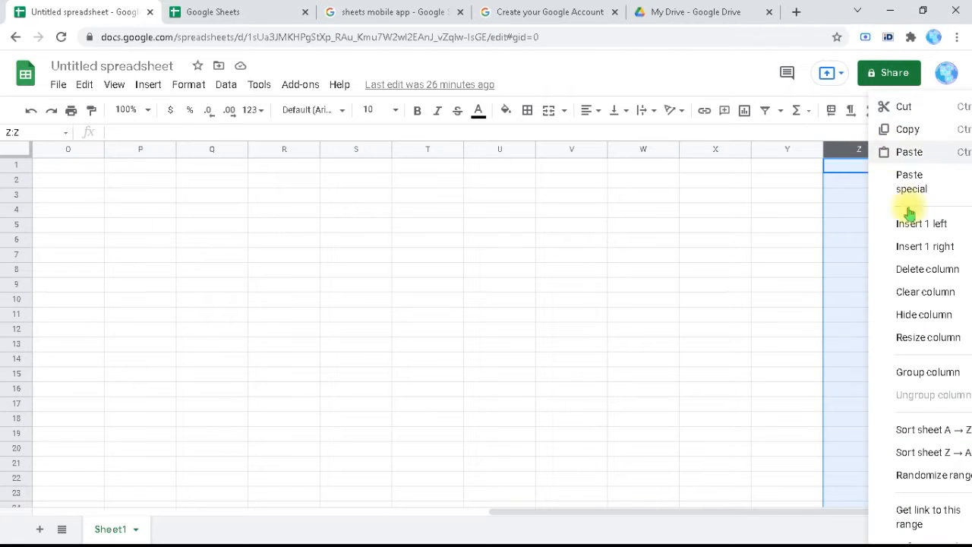
left_click(914, 249)
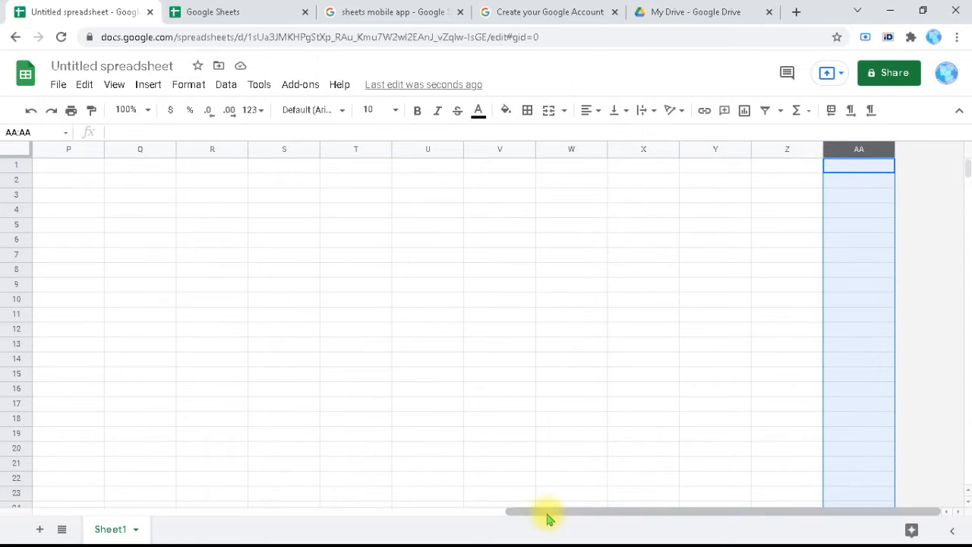
Enter the heading Exp in cell B1 with the values 111 and 369 beneath it in B2 and B3.
left_click_drag(550, 515, 18, 513)
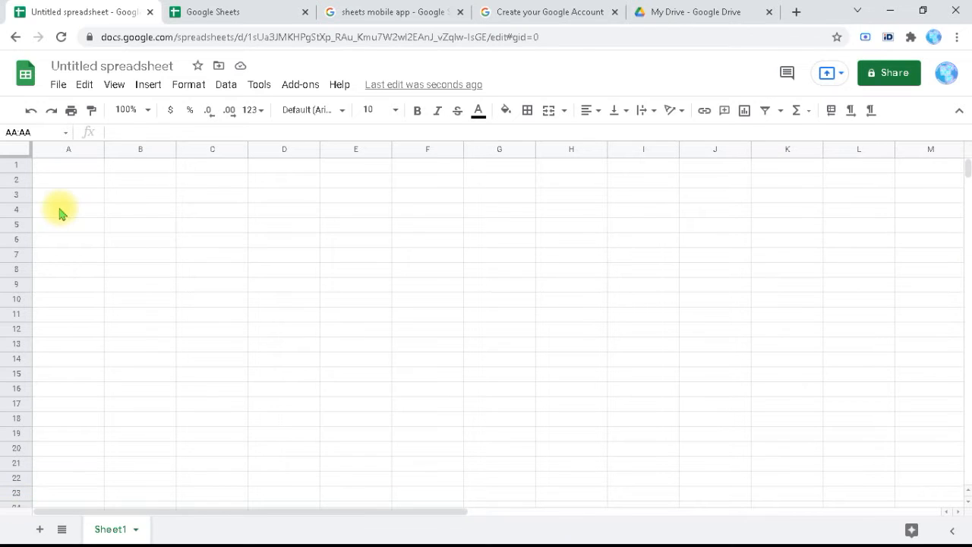
left_click(74, 168)
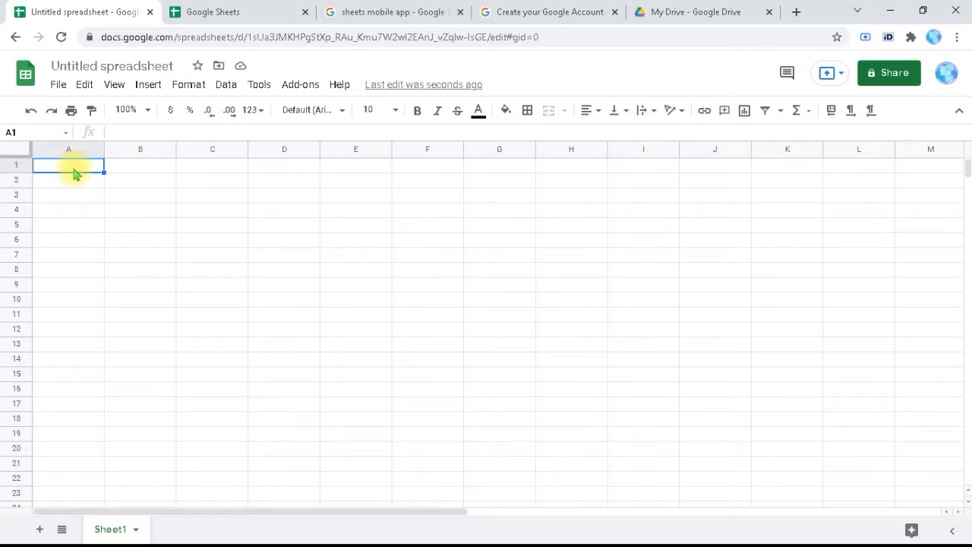
key("Right")
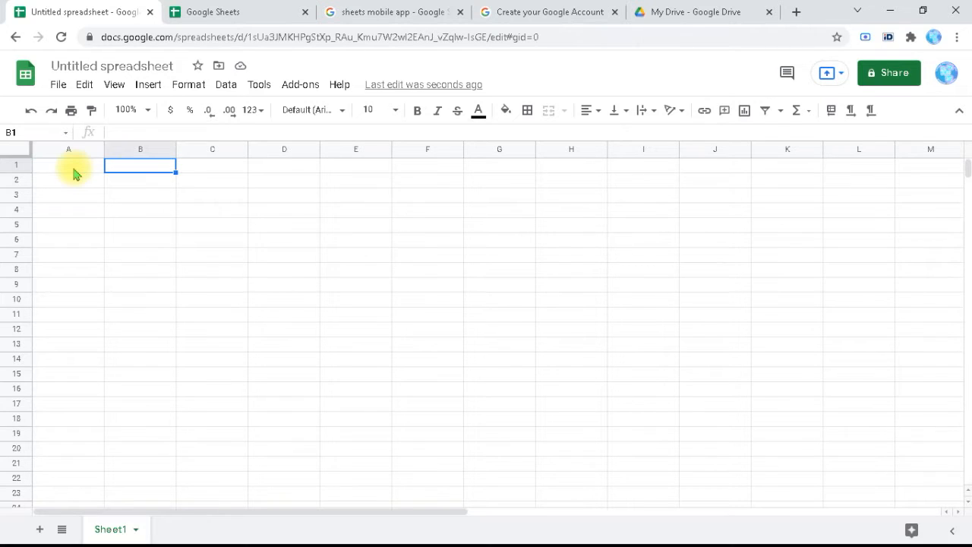
type("Exp")
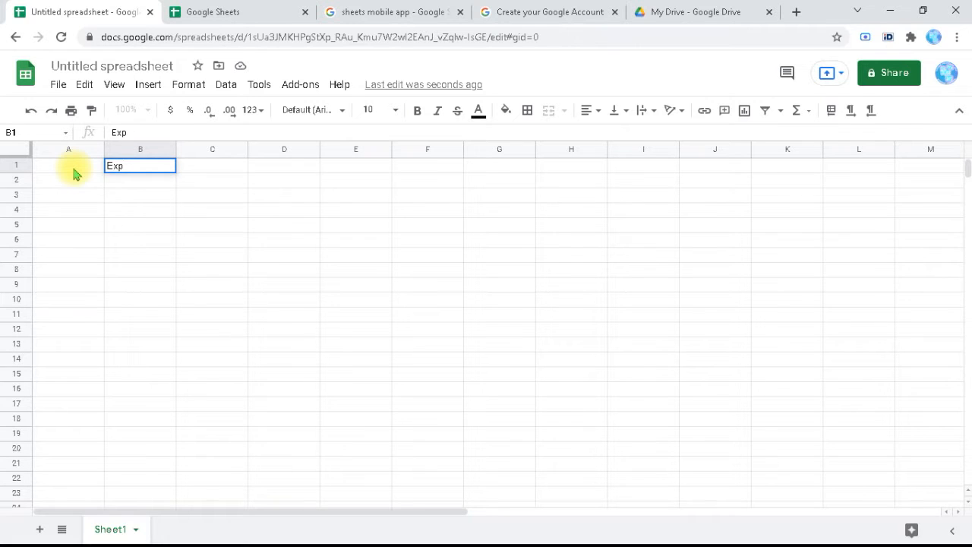
key("Return")
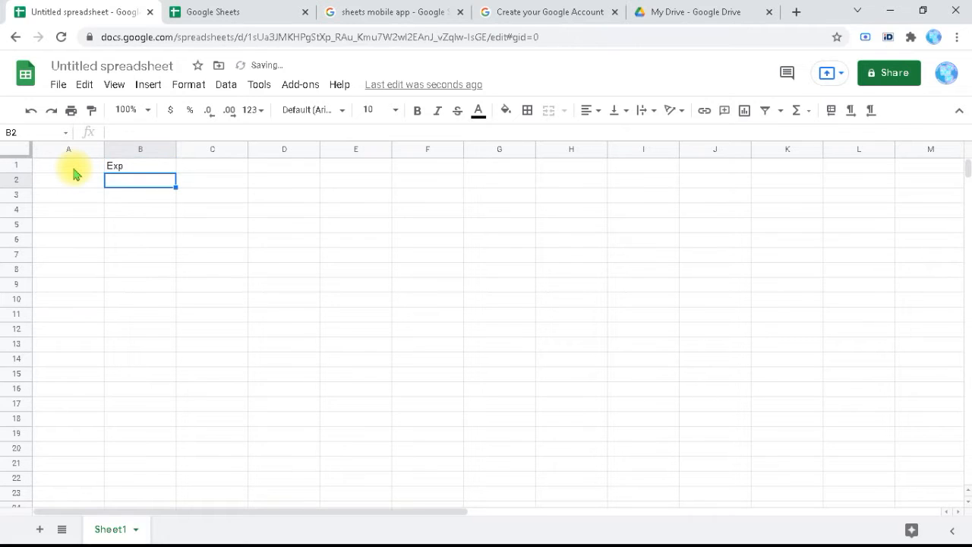
type("111")
key("Return")
type("369")
key("Return")
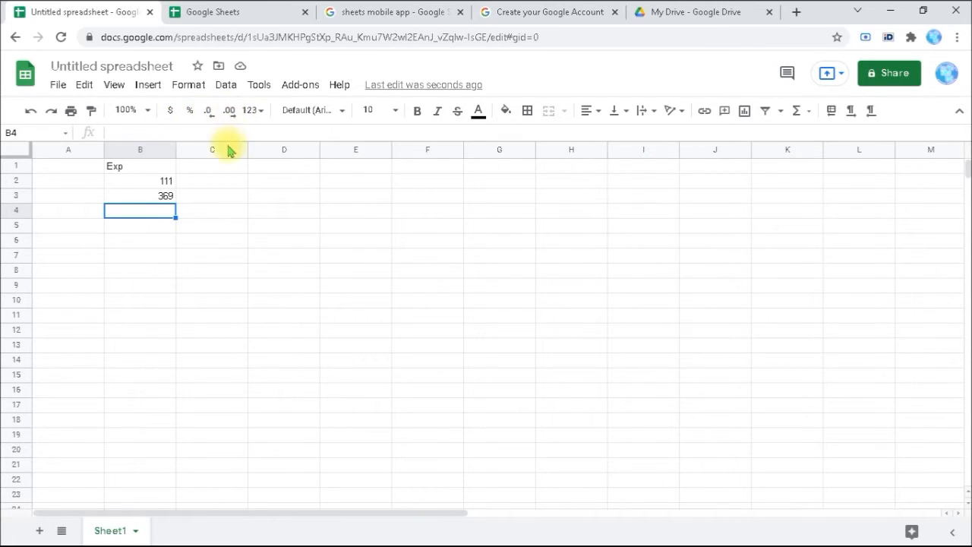
Format the value in cell B2 as dollar currency with two decimal places.
left_click(149, 185)
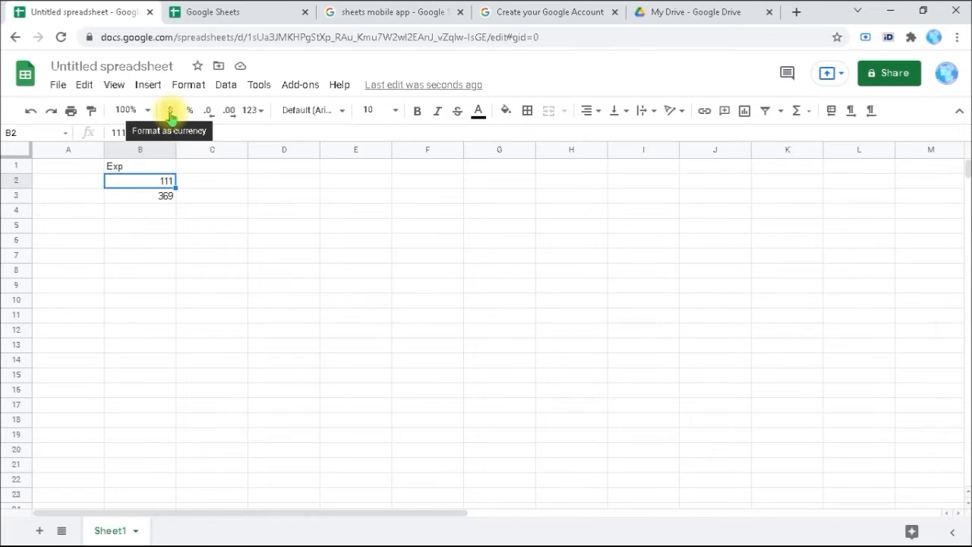
left_click(171, 115)
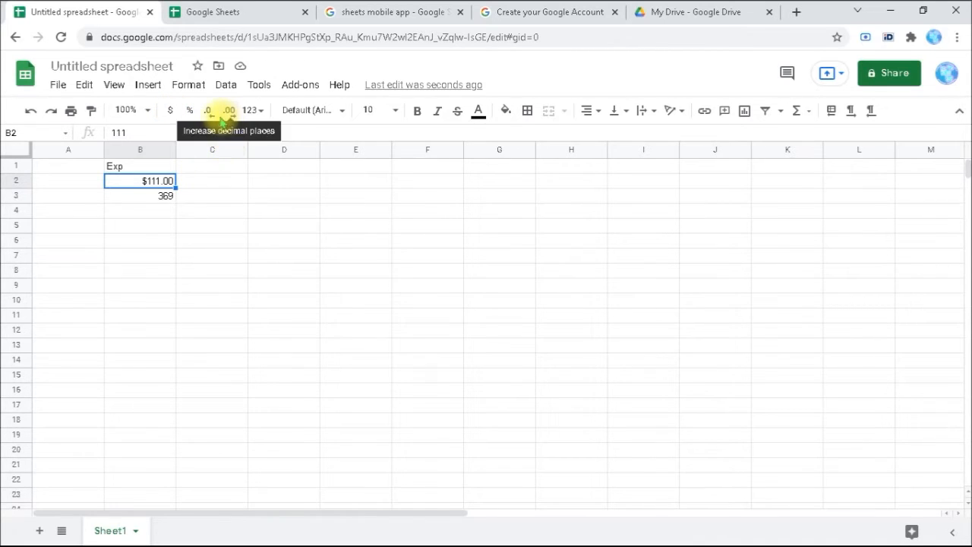
left_click(212, 115)
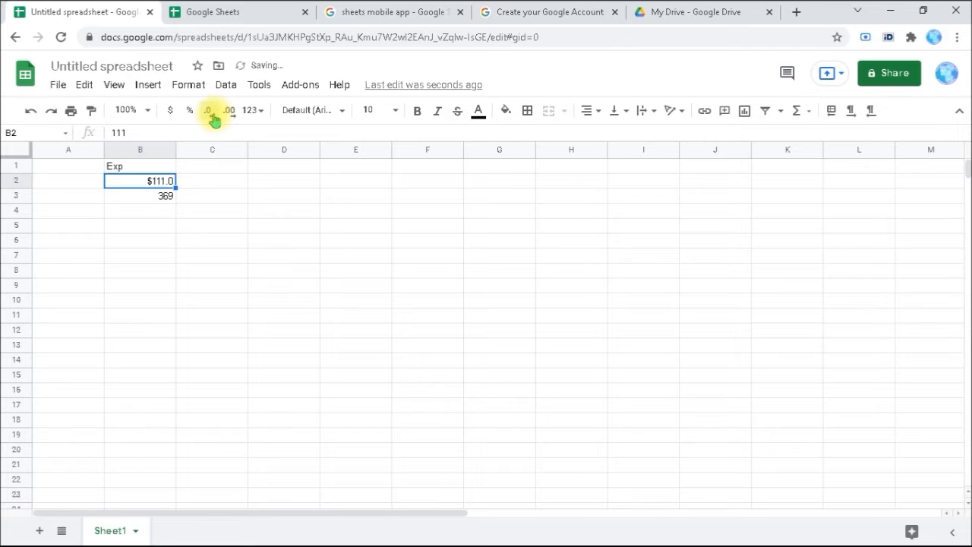
left_click(228, 112)
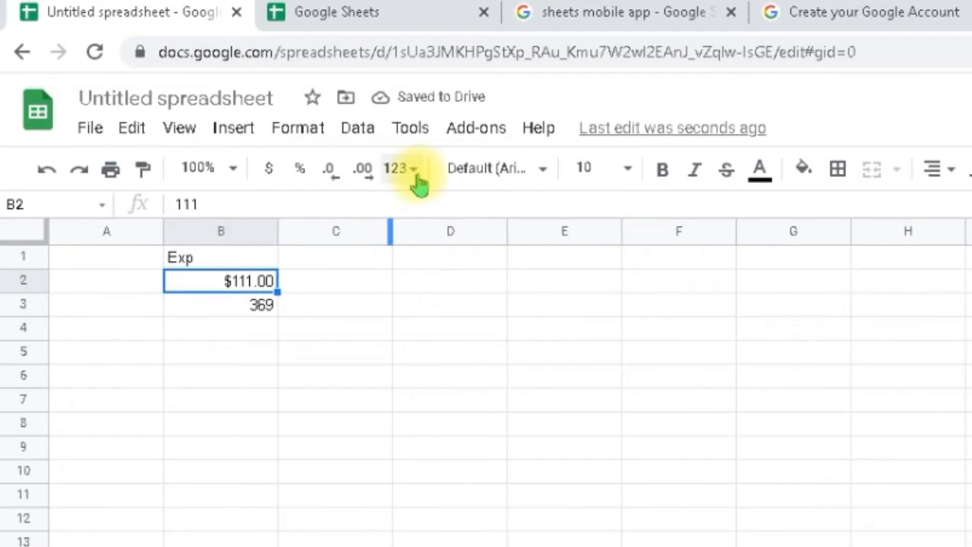
left_click(416, 171)
left_click(416, 176)
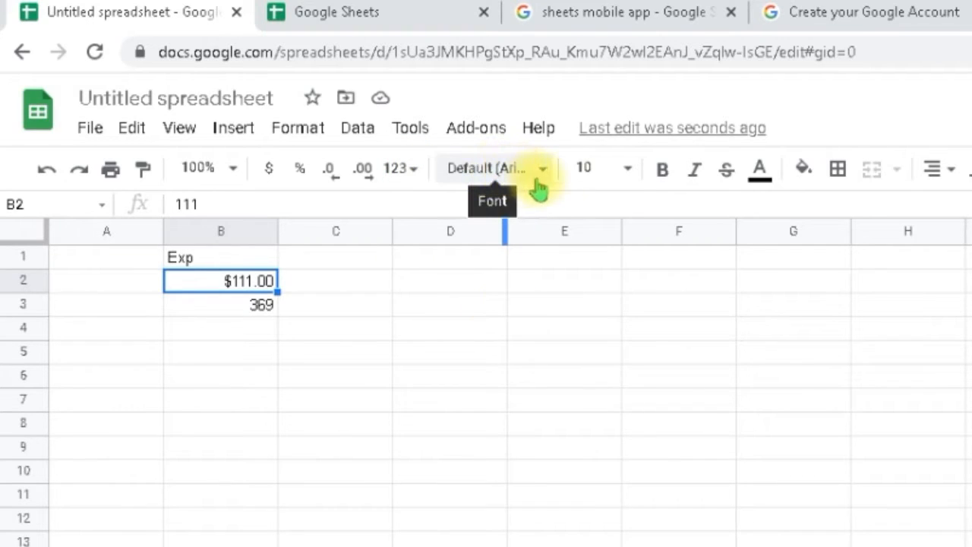
Make cell B2 bold and italic and give it a yellow fill.
left_click(660, 181)
left_click(691, 181)
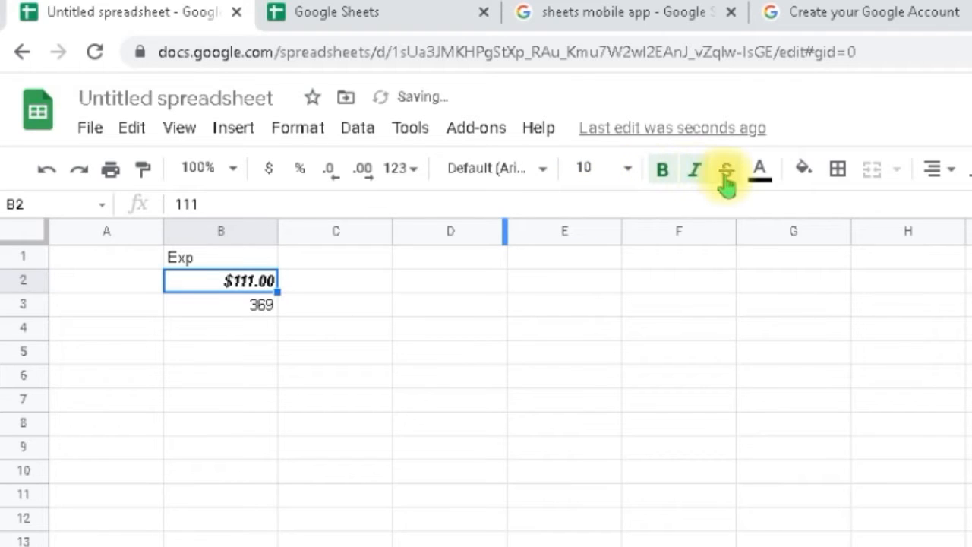
left_click(803, 180)
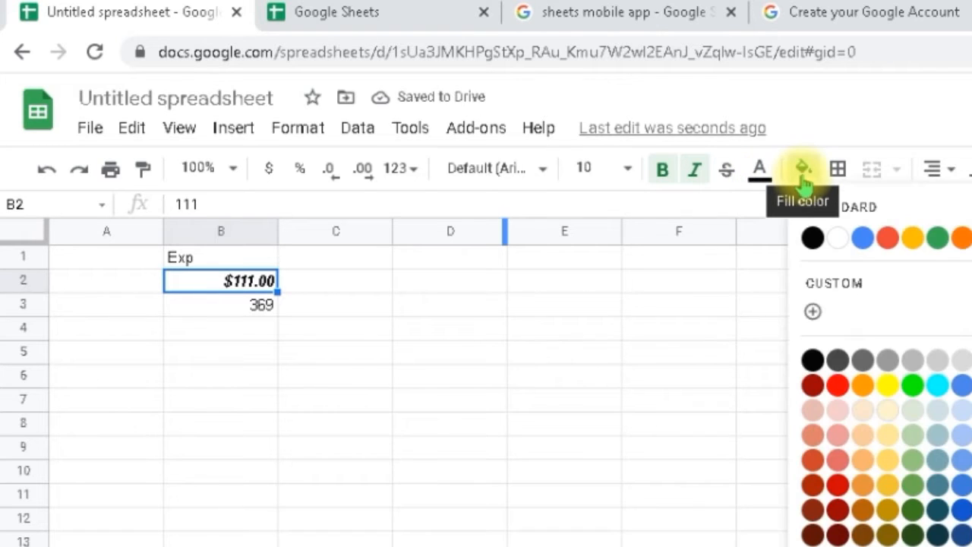
left_click(879, 387)
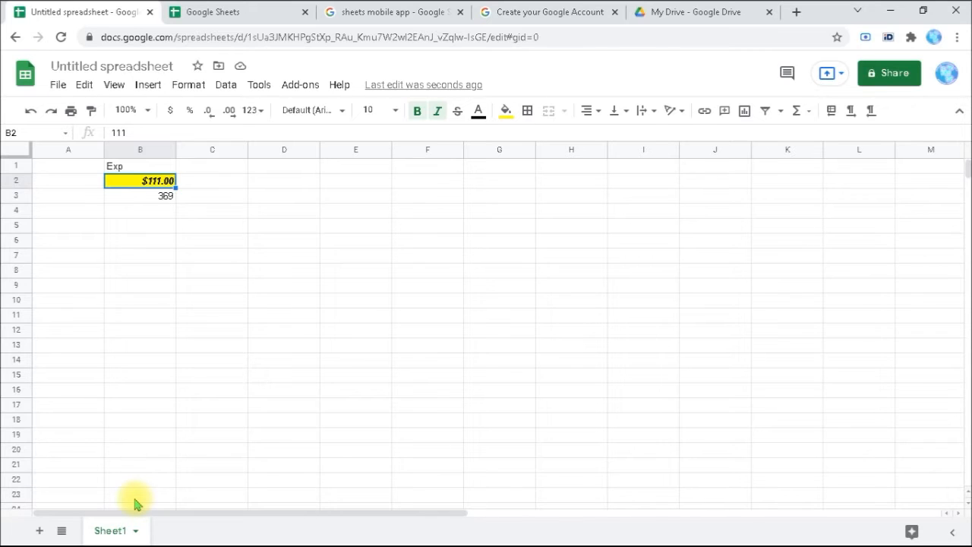
Add a new sheet to the spreadsheet and rename it Sheet2.
left_click(38, 535)
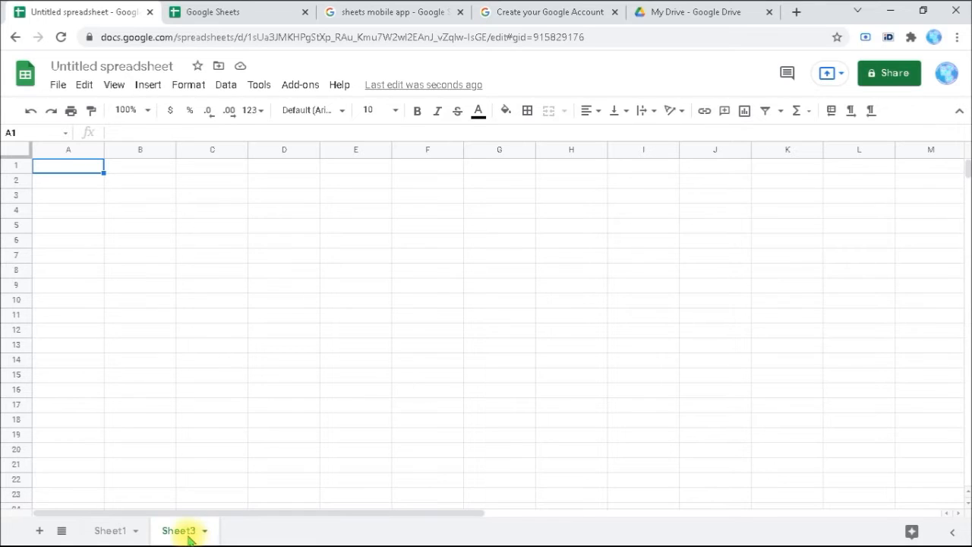
double_click(188, 536)
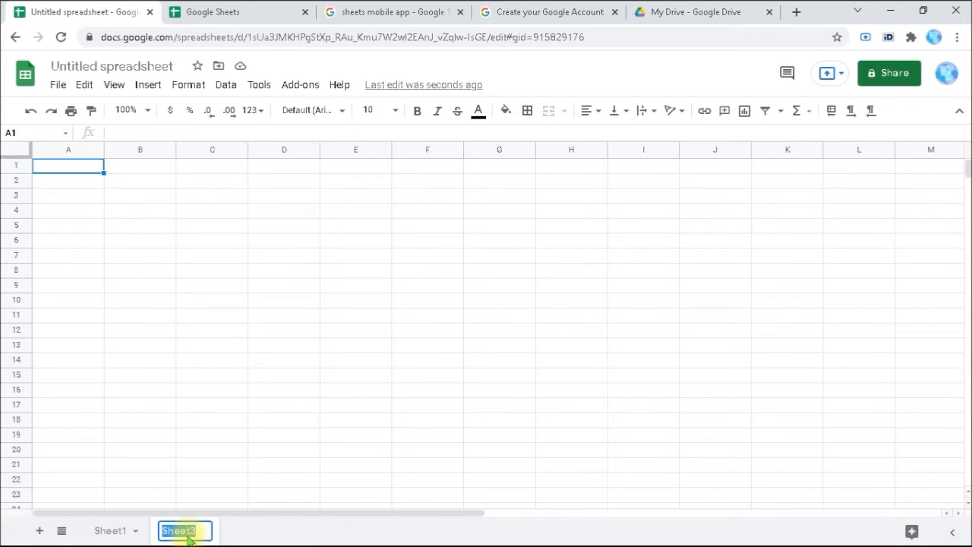
left_click(189, 536)
key("BackSpace")
type("2")
key("Return")
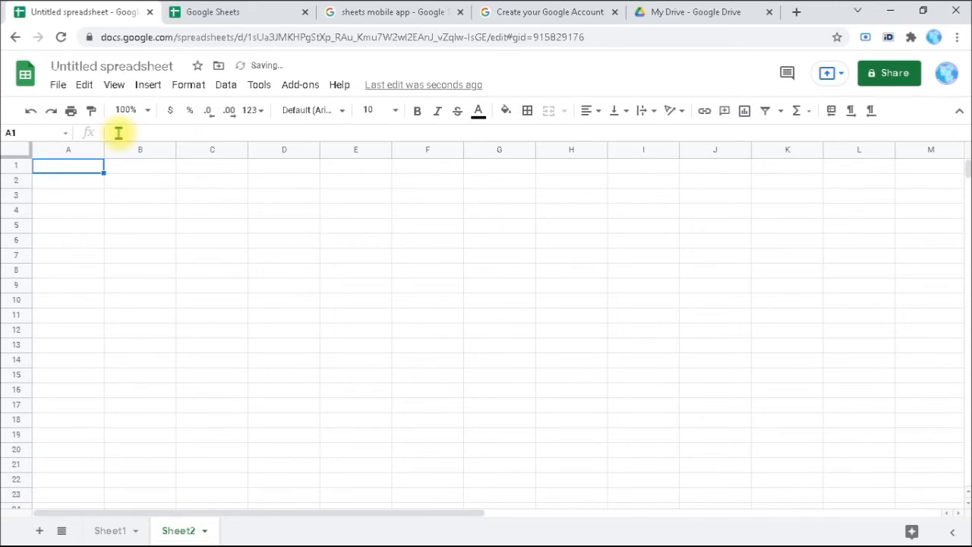
left_click(106, 67)
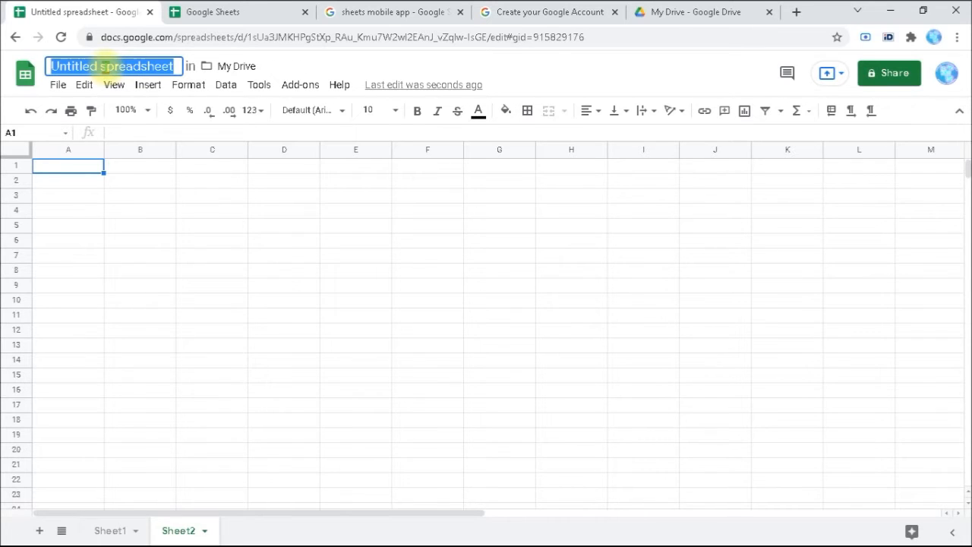
left_click(59, 87)
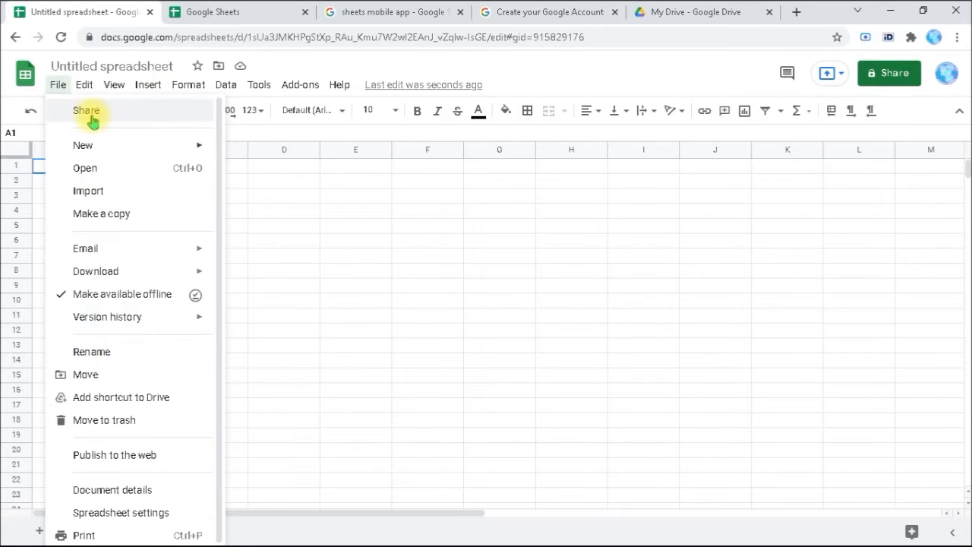
left_click(67, 65)
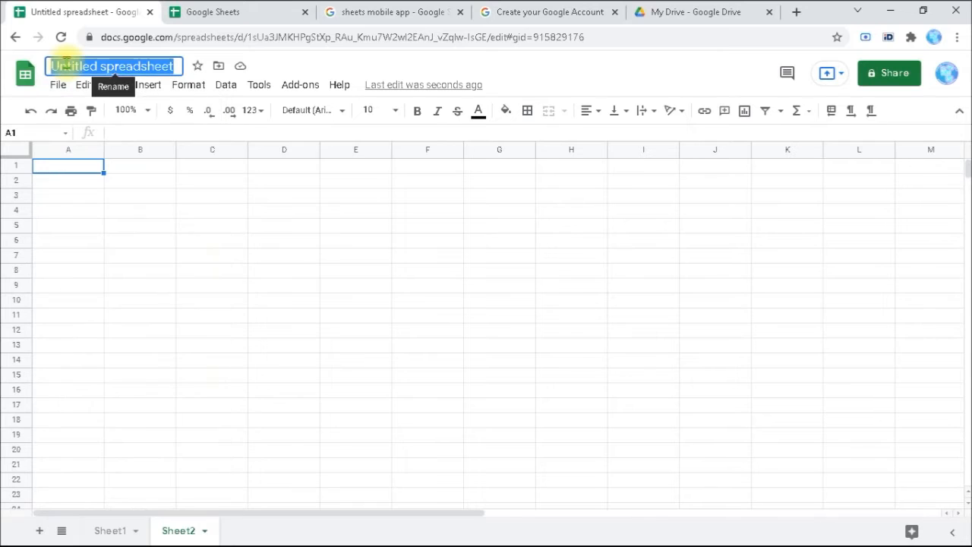
left_click(291, 69)
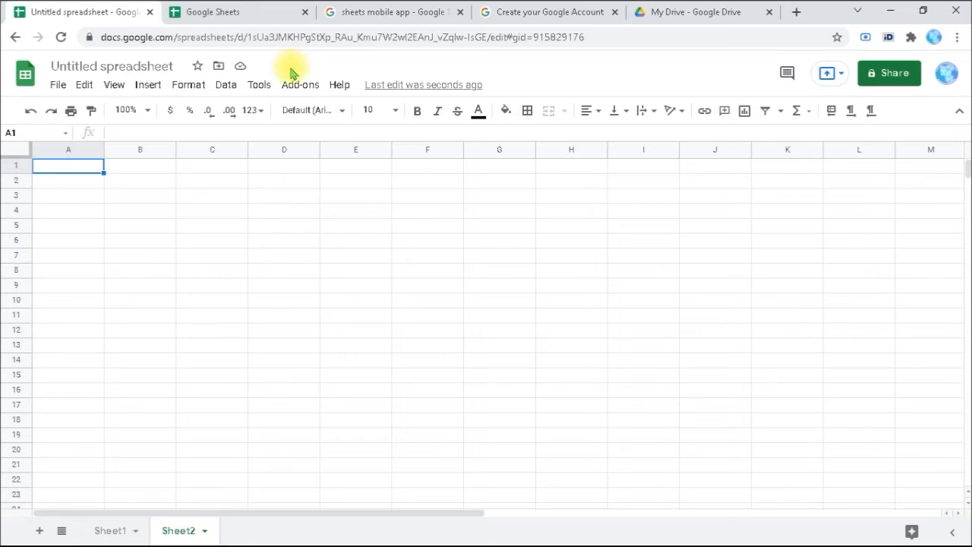
On Sheet1, copy the formatting of cell B2 onto cell B3 with Paint format.
left_click(110, 531)
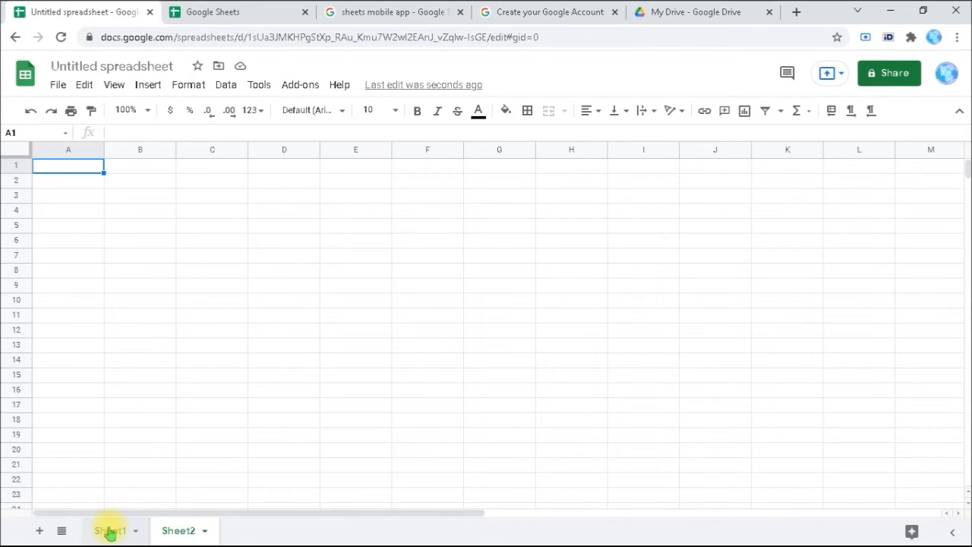
left_click(286, 218)
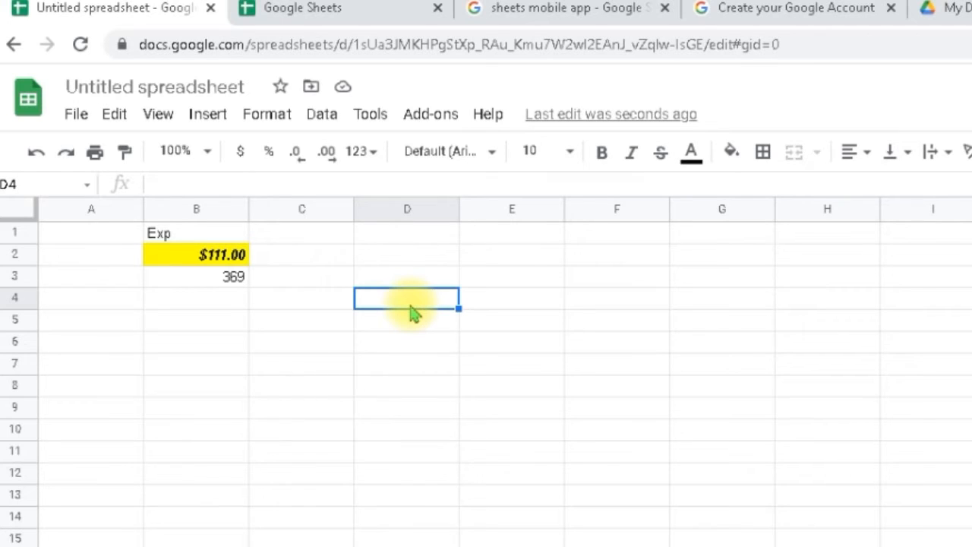
key("Up")
key("Up")
key("Up")
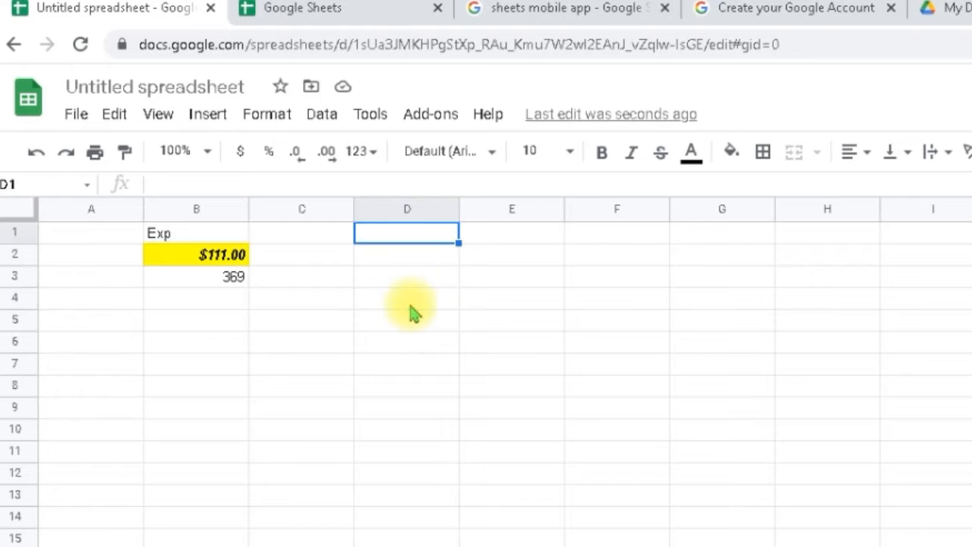
key("Down")
key("Left")
key("Left")
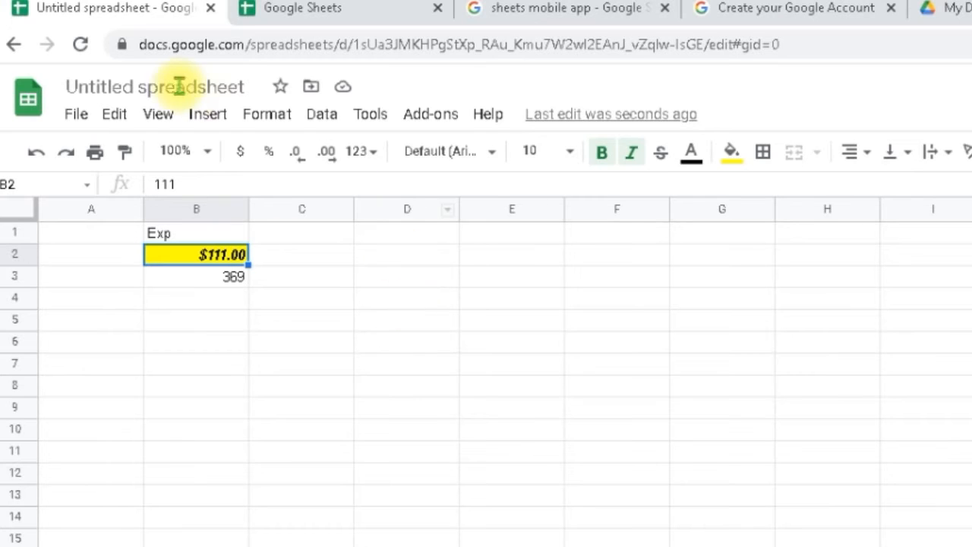
left_click(126, 155)
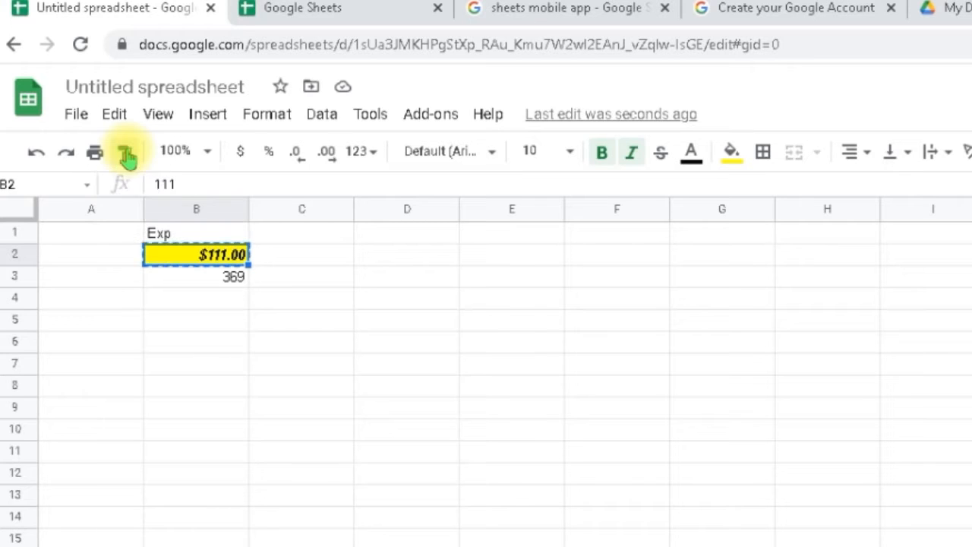
left_click(190, 279)
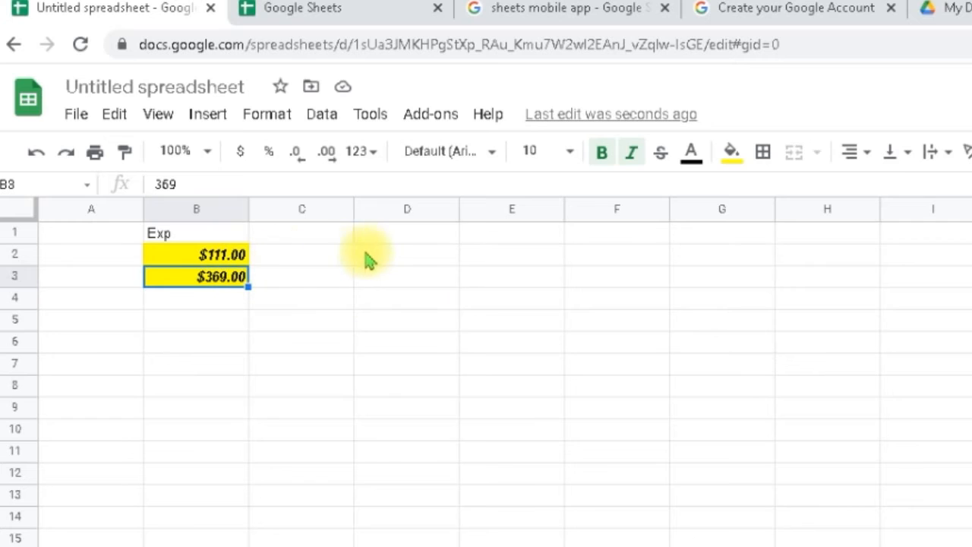
Enter the formula =B2 in cell D2 and fill it down to D3.
left_click(403, 261)
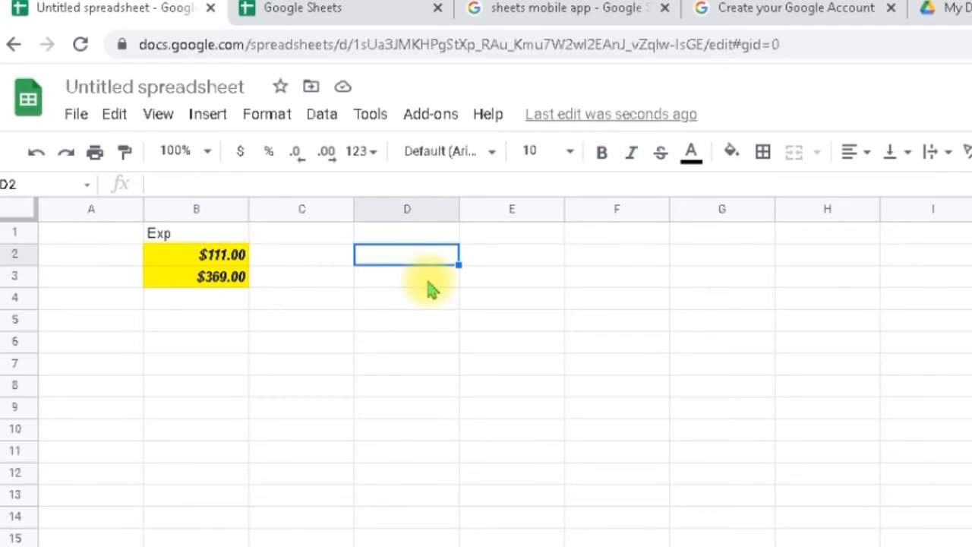
type("=")
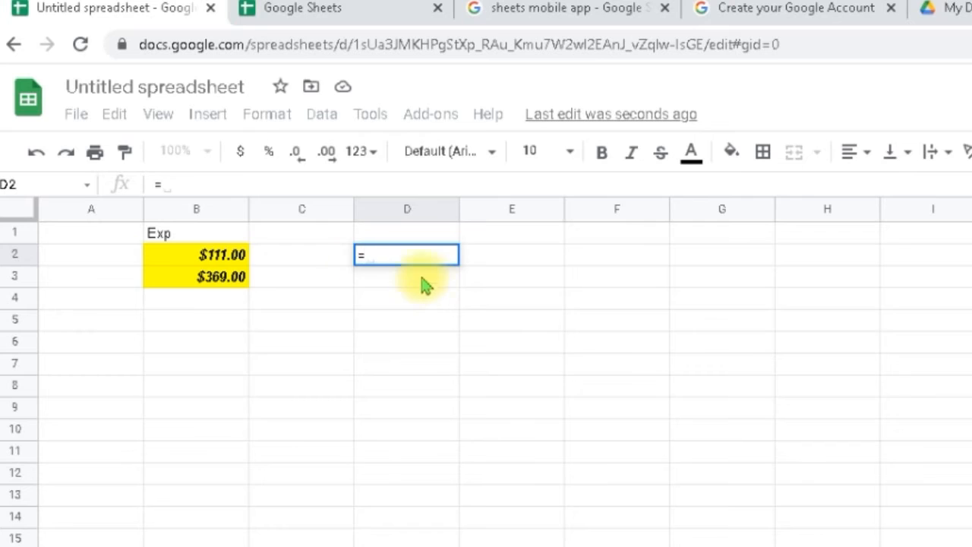
left_click(223, 262)
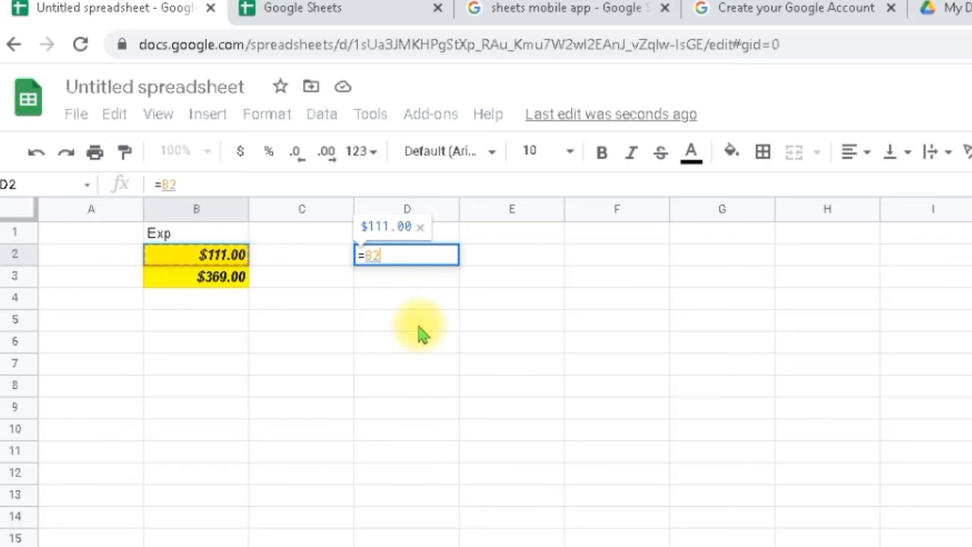
key("Return")
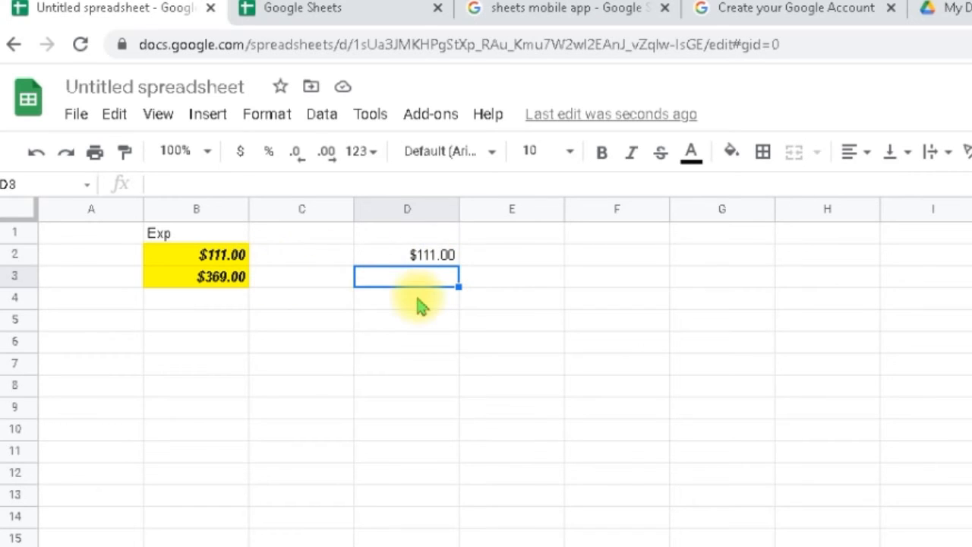
left_click(441, 263)
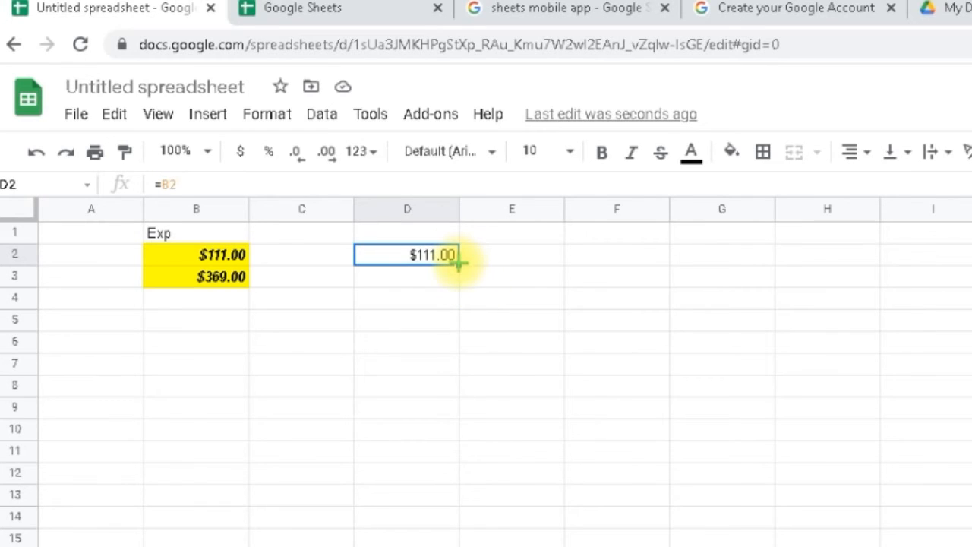
left_click_drag(456, 277, 454, 284)
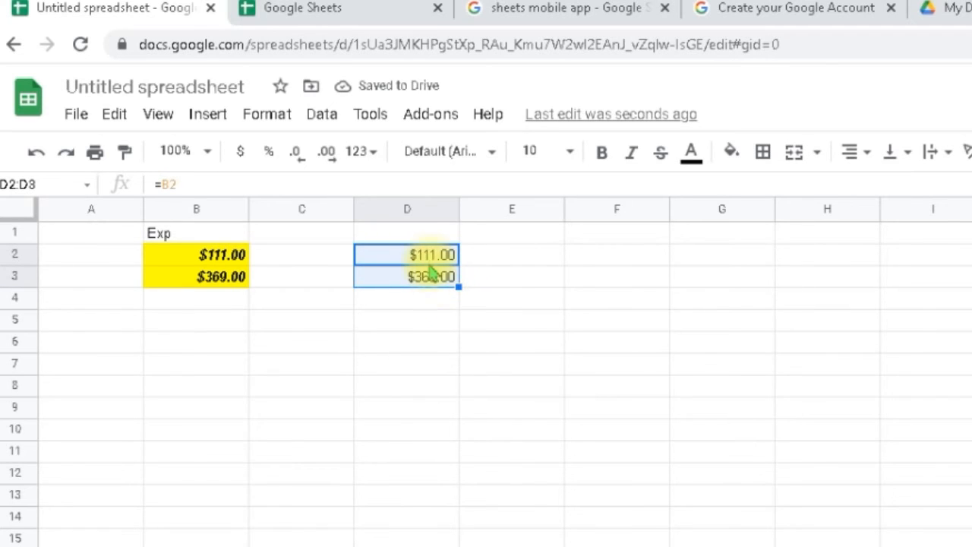
Check the relative references in D3 and D2, then enter the absolute reference =$B$2 in cell E2.
left_click(387, 286)
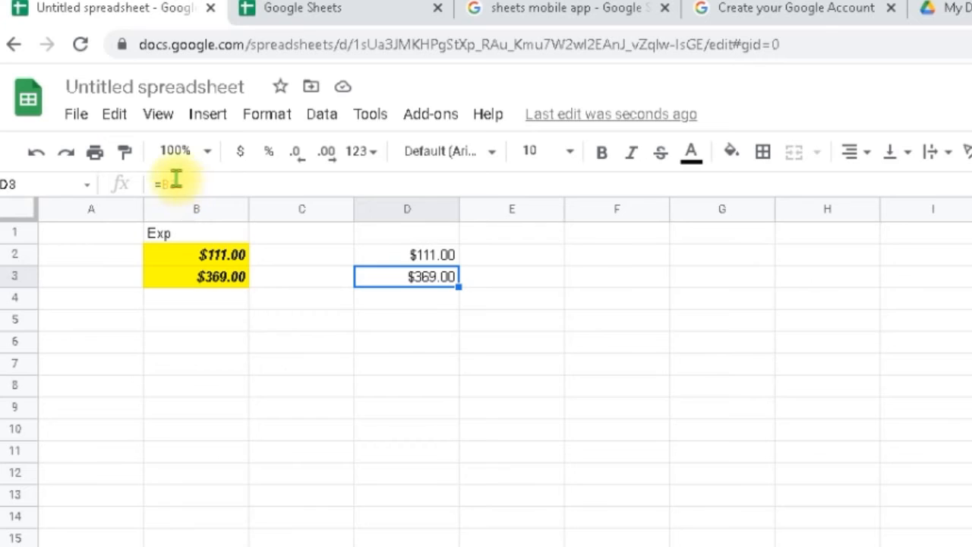
left_click(436, 262)
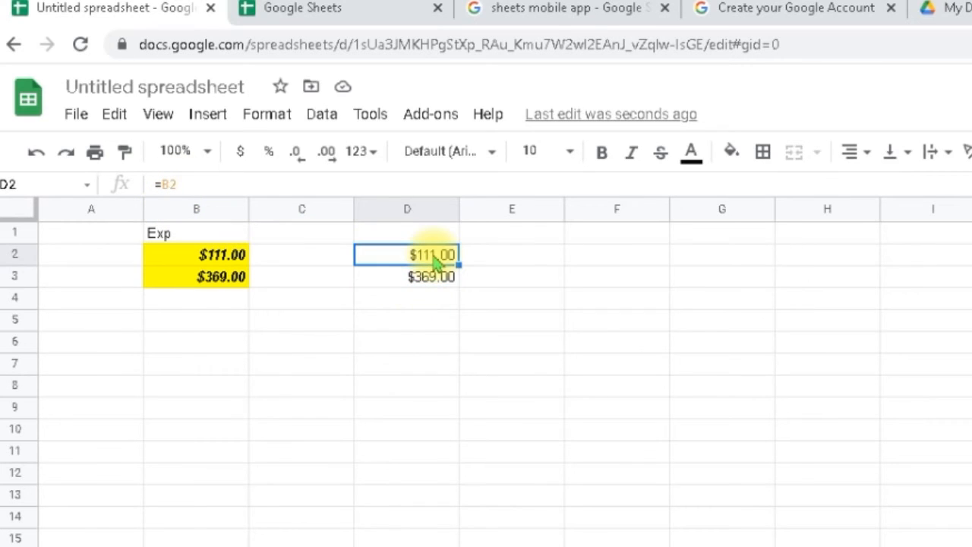
left_click(495, 266)
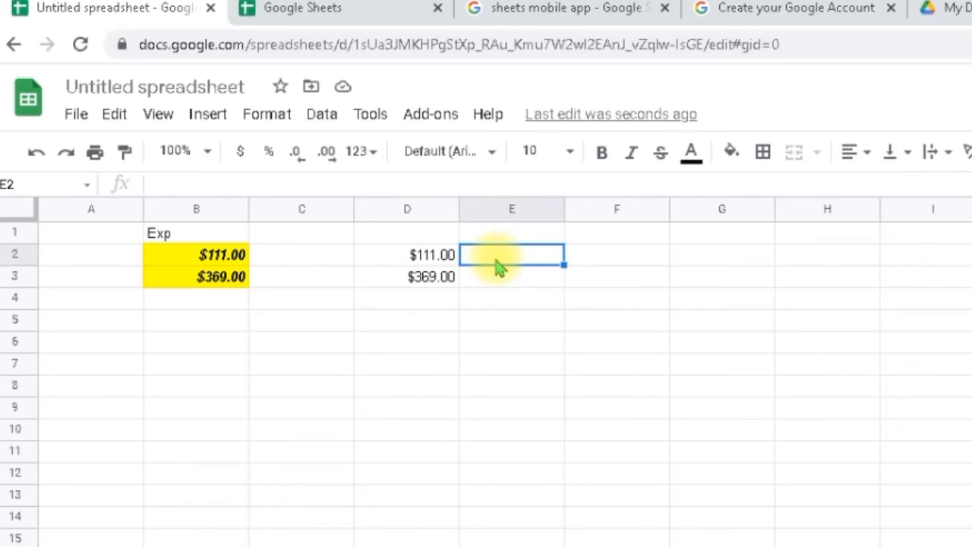
type("=")
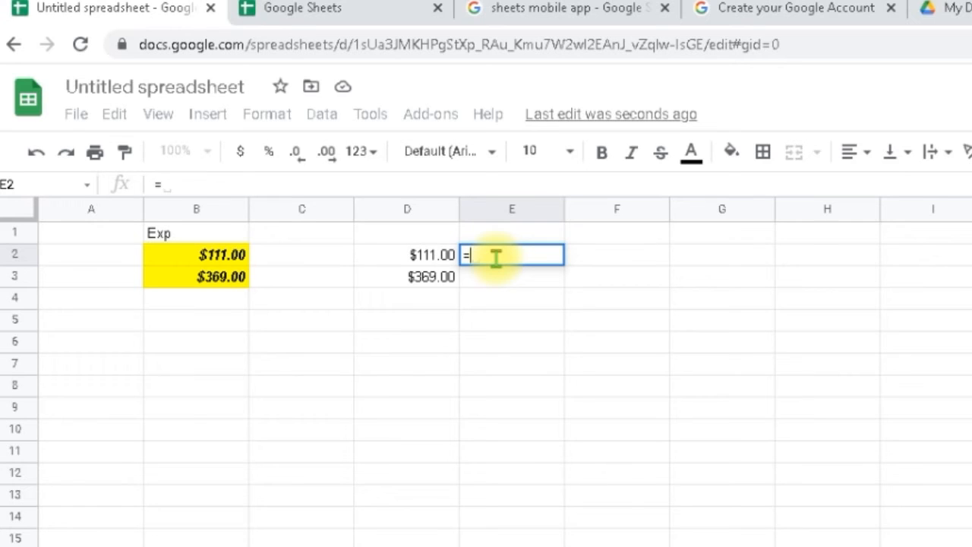
type("$A$")
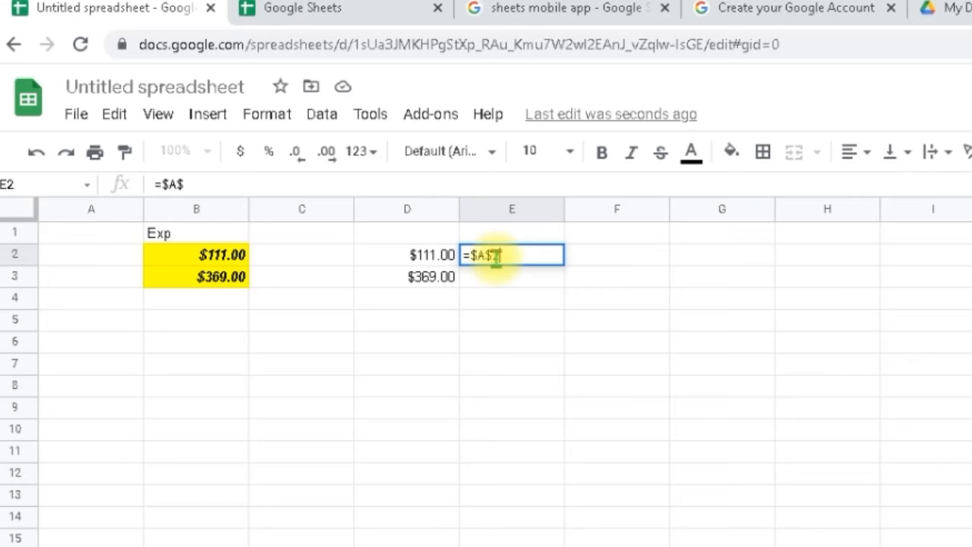
type("2")
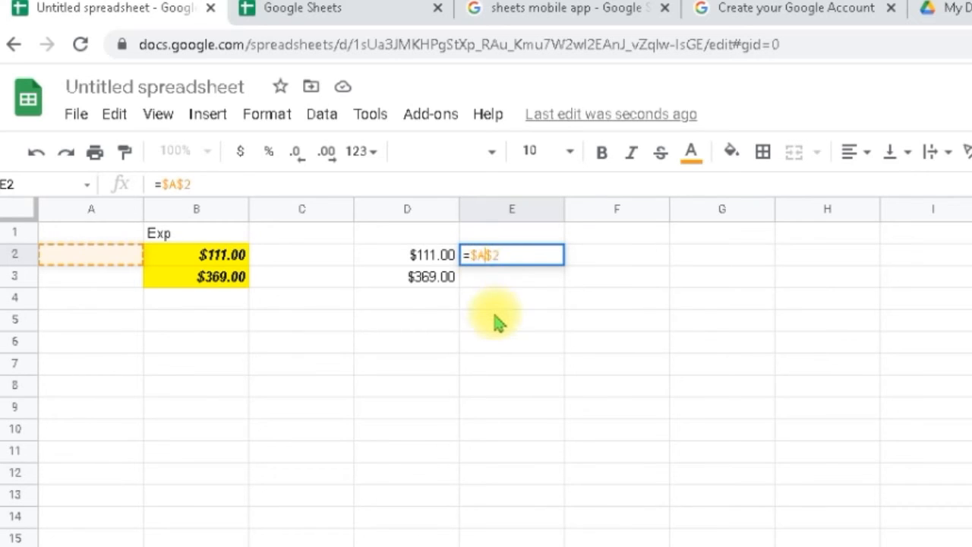
key("Left")
key("Left")
key("Left")
key("BackSpace")
type("B")
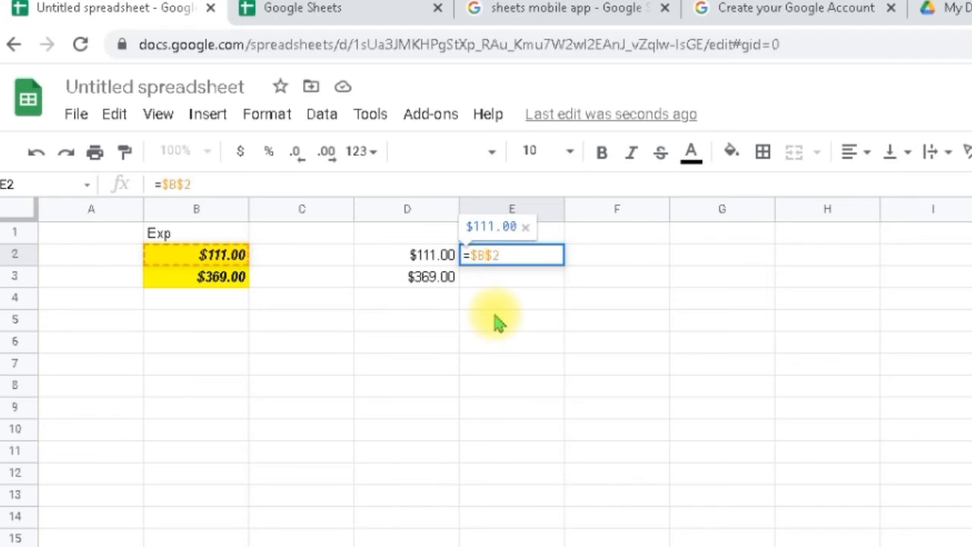
key("Return")
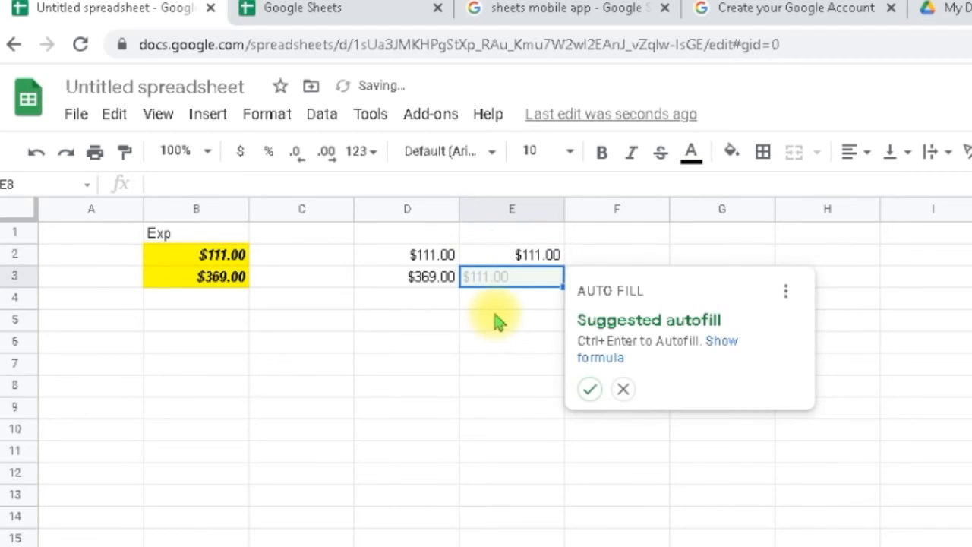
Fill the absolute reference from cell E2 down to E3 and inspect the formula in E3.
left_click(538, 260)
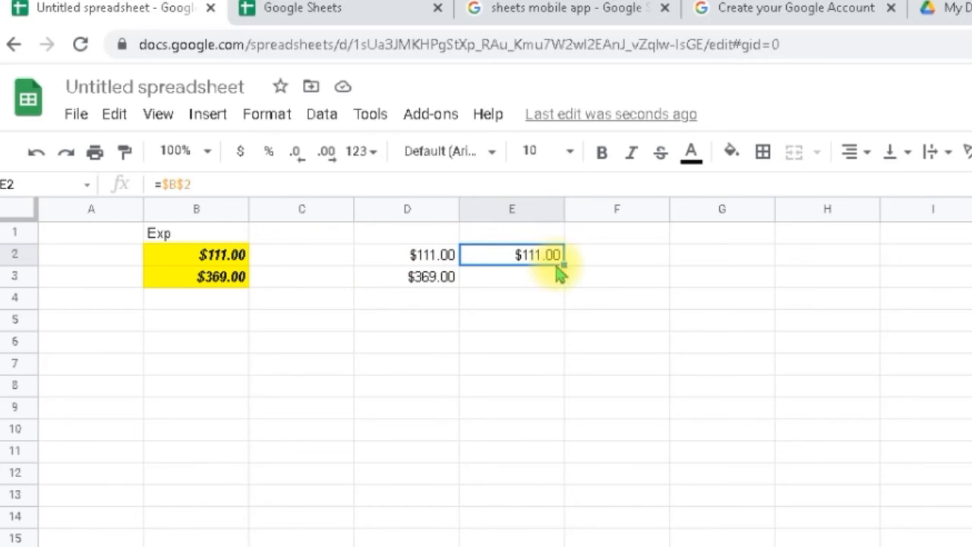
left_click_drag(564, 264, 564, 284)
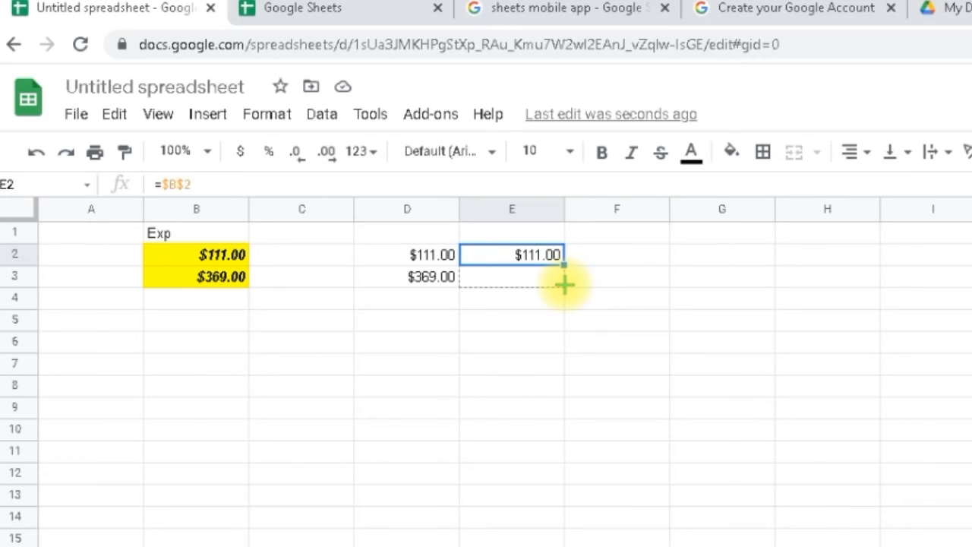
left_click_drag(564, 285, 600, 310)
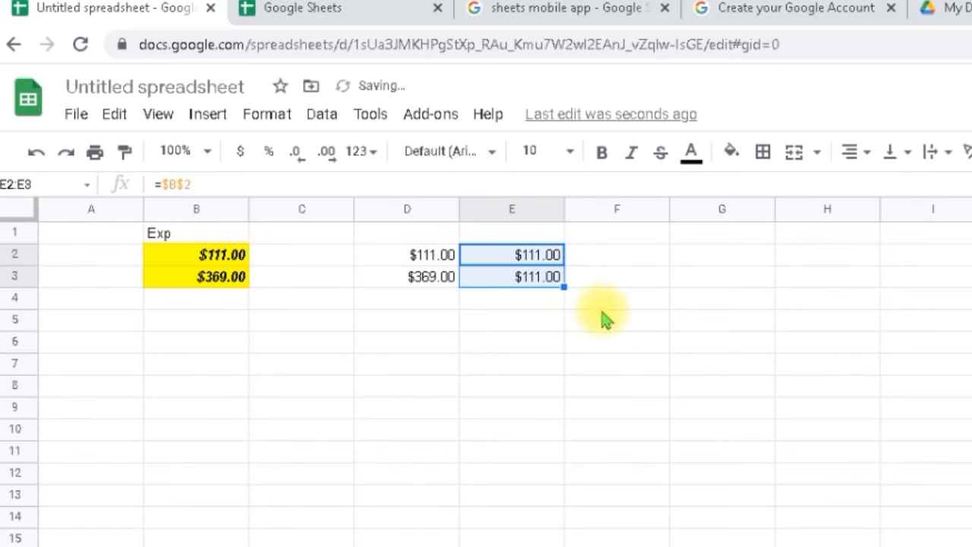
left_click(531, 291)
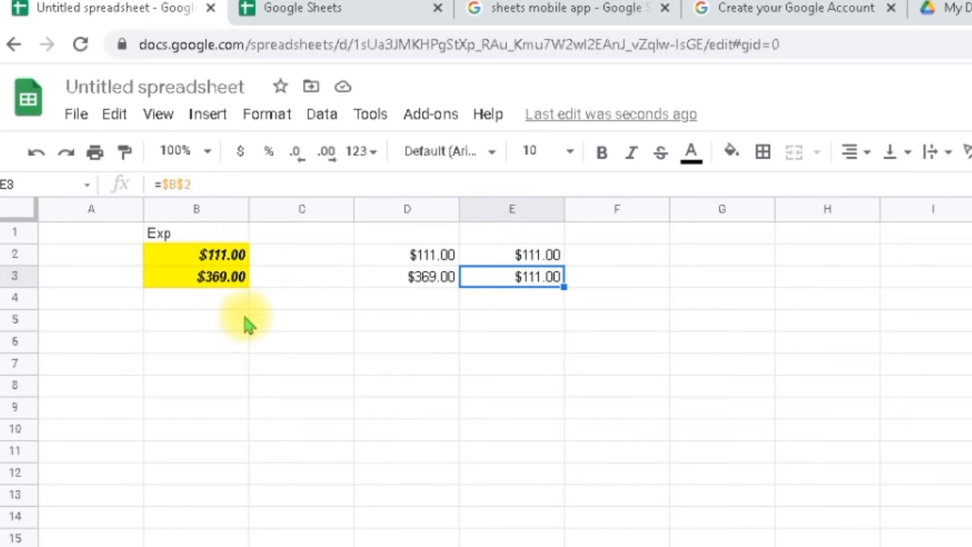
Enter the formula =Indirect("R2C2",false) in cell F2.
left_click(628, 262)
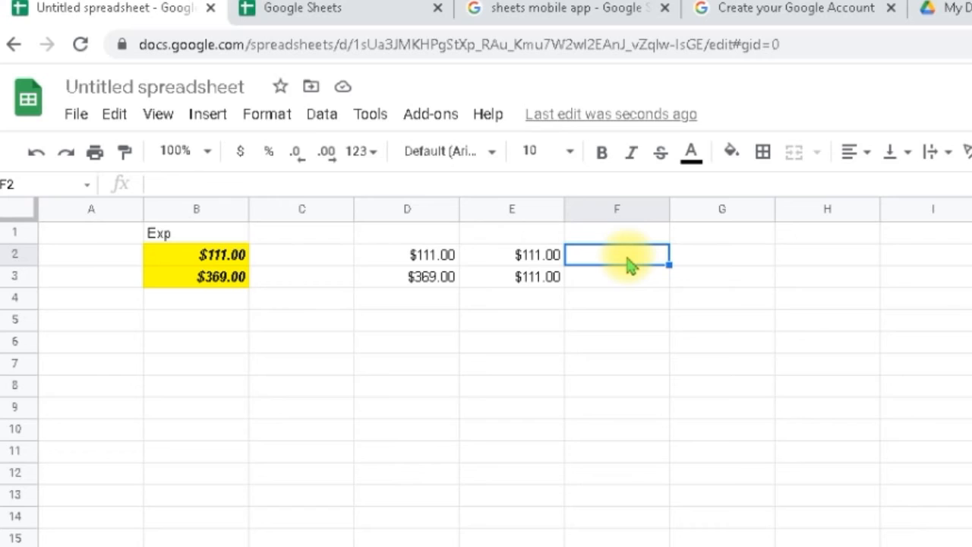
type("=")
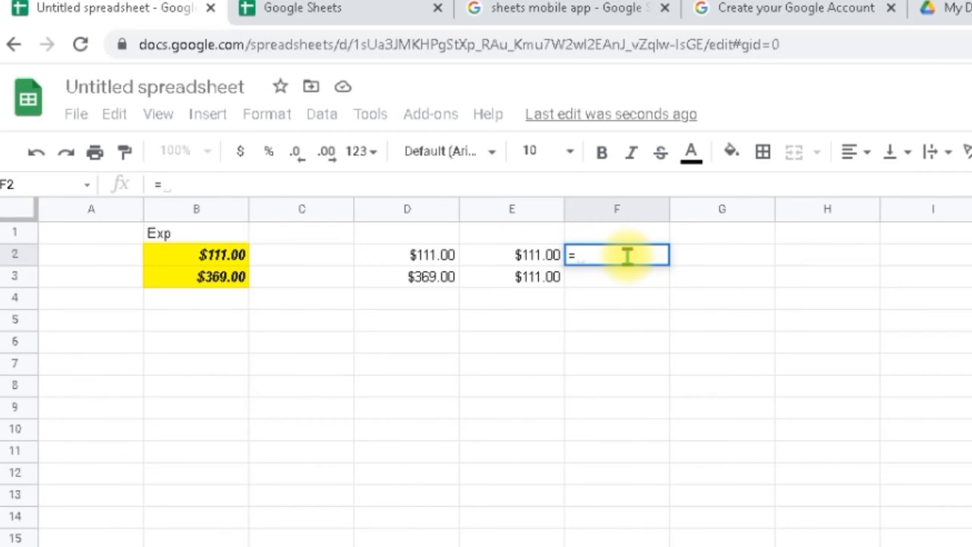
type("Indire")
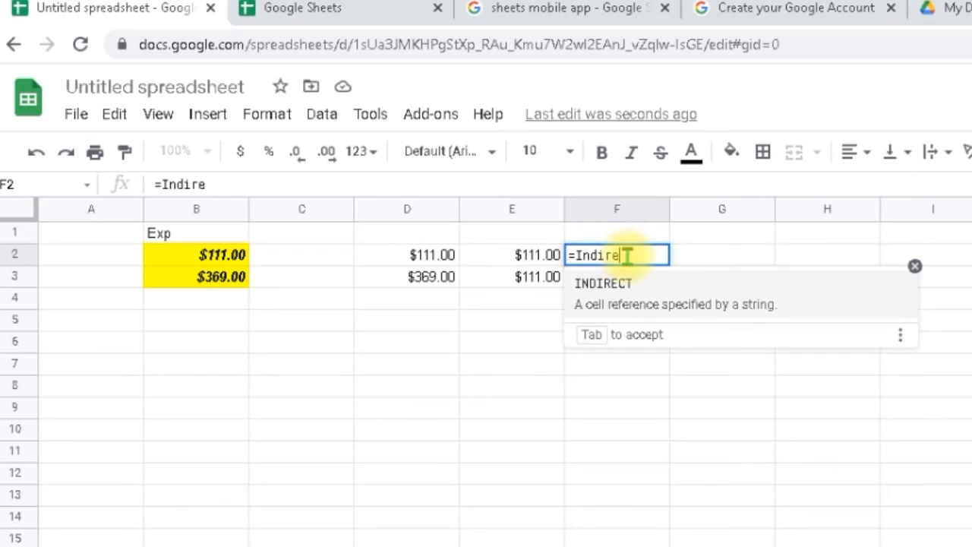
type("ct(")
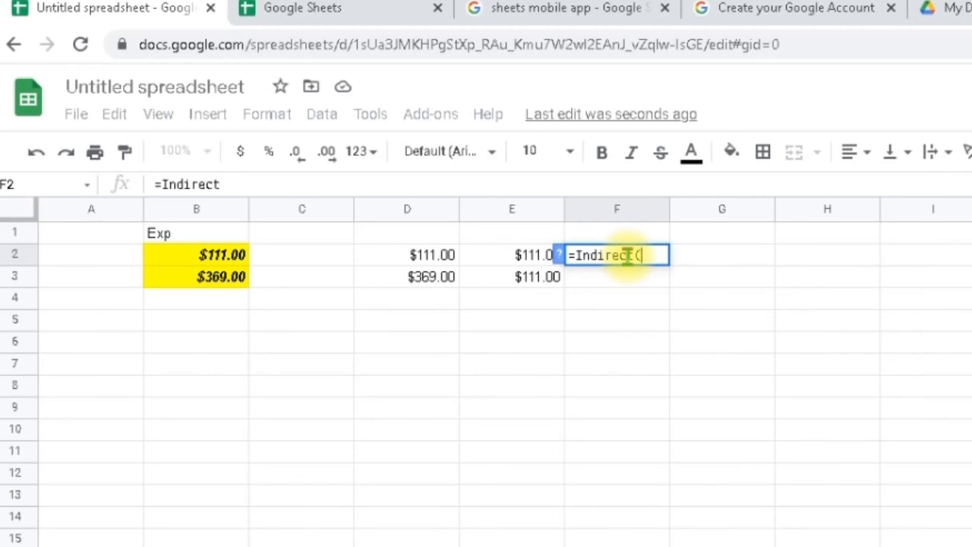
type("\"\"")
key("Left")
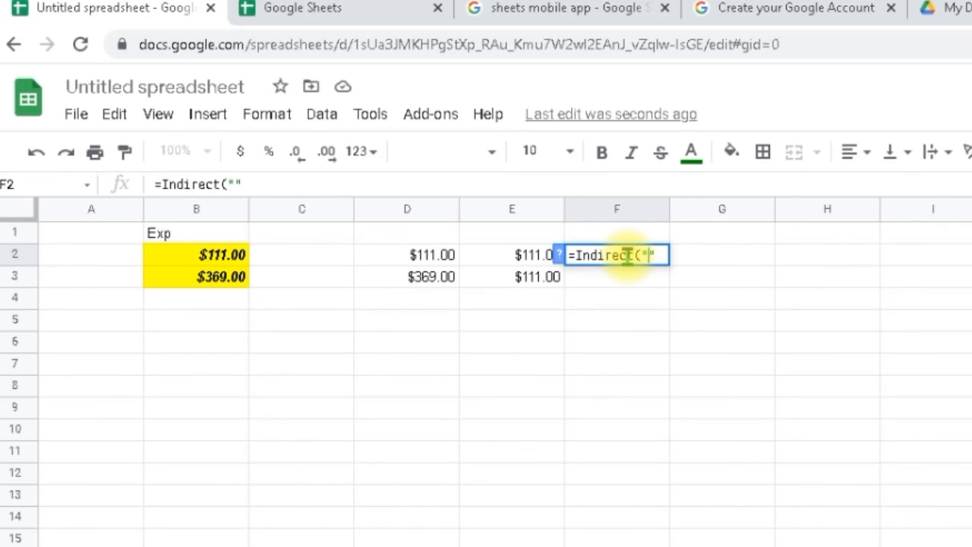
type("R2")
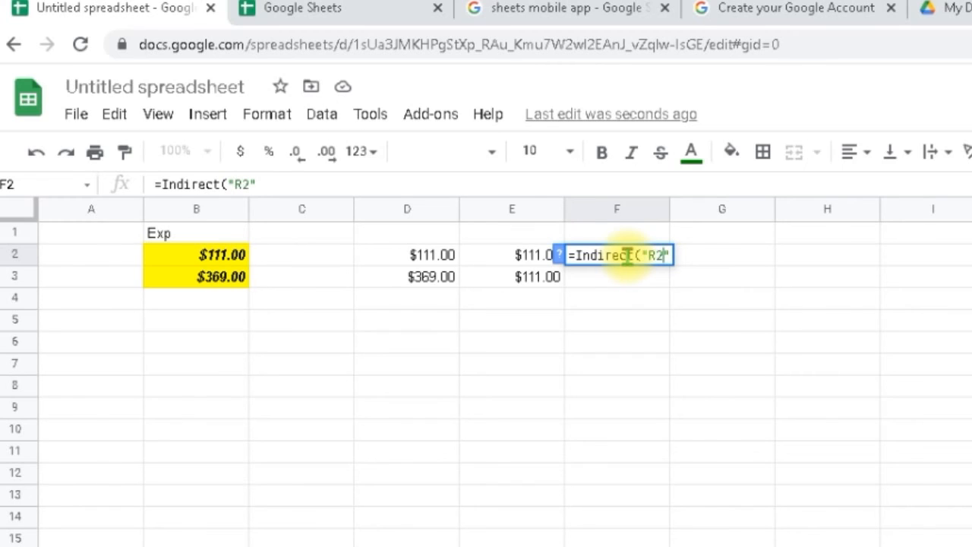
type("C2\"")
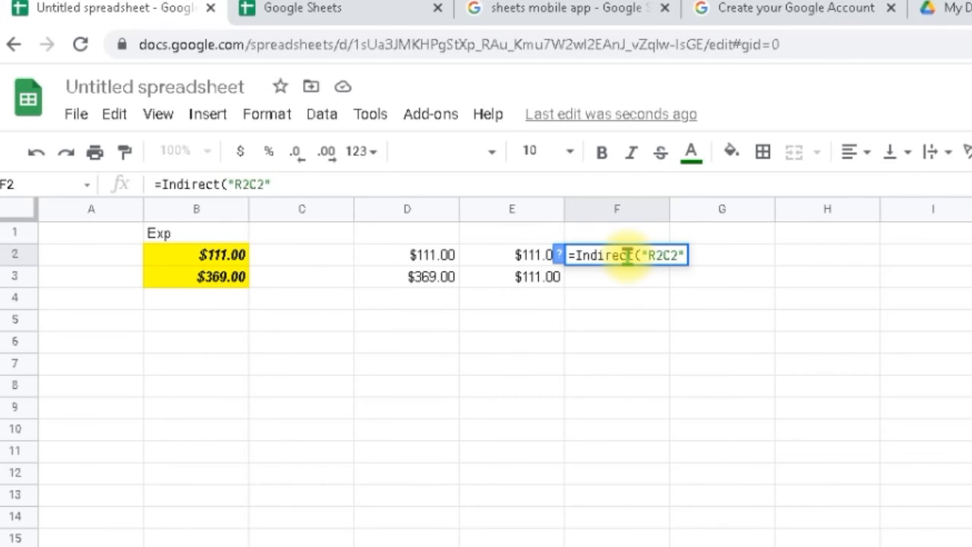
type(",fals")
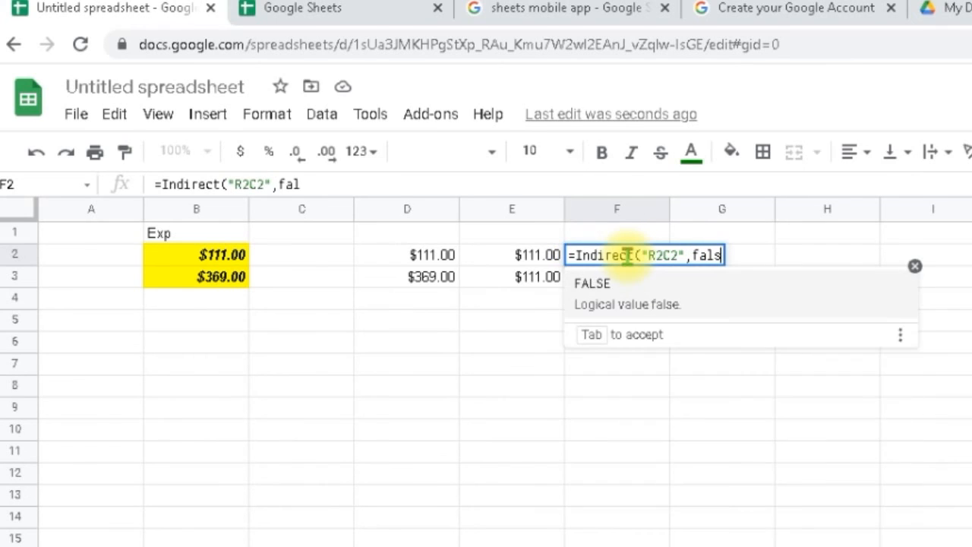
type("e)")
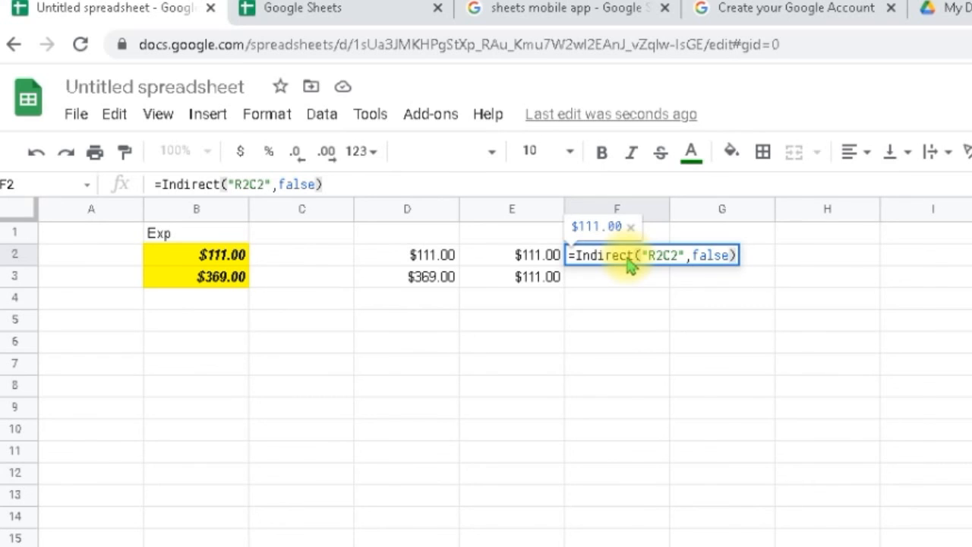
key("Return")
left_click(629, 262)
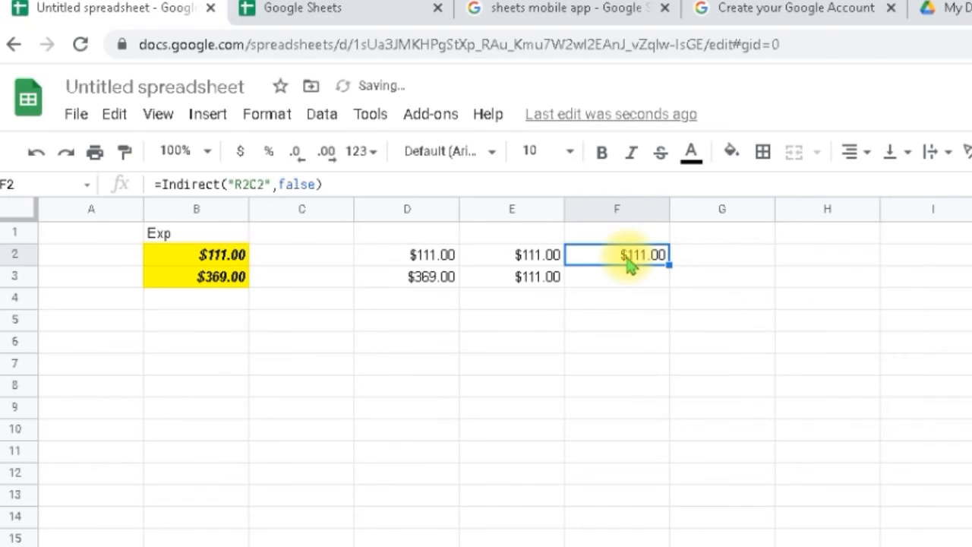
Fill the Indirect formula from cell F2 down to F3 and inspect the copied formula.
left_click(664, 279)
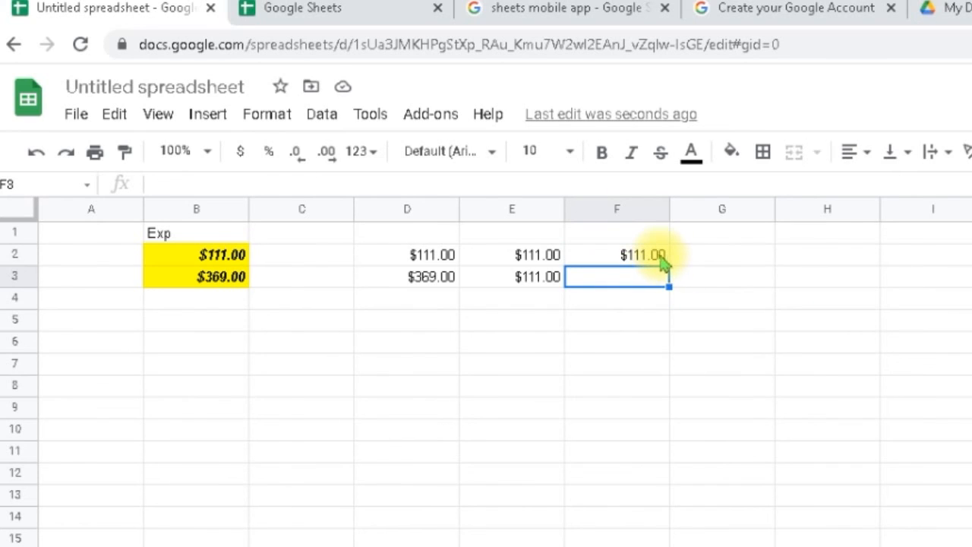
left_click(661, 262)
left_click_drag(668, 265, 656, 300)
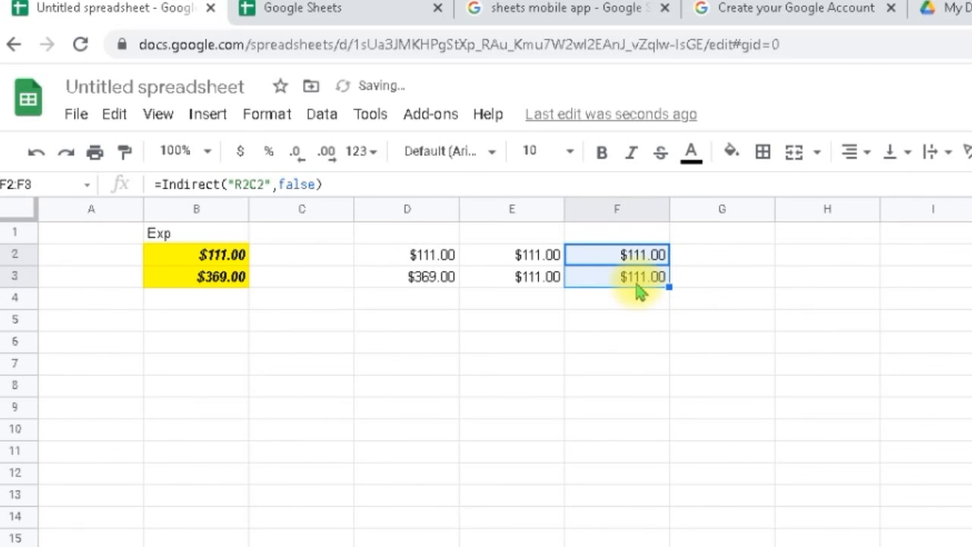
left_click(637, 288)
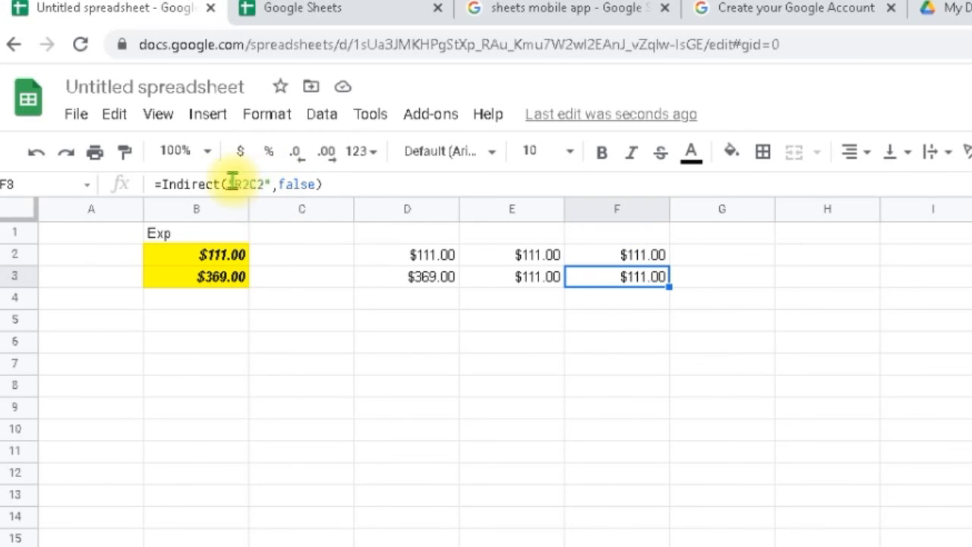
Change the reference in cell F3's Indirect formula to "R3C2".
double_click(645, 279)
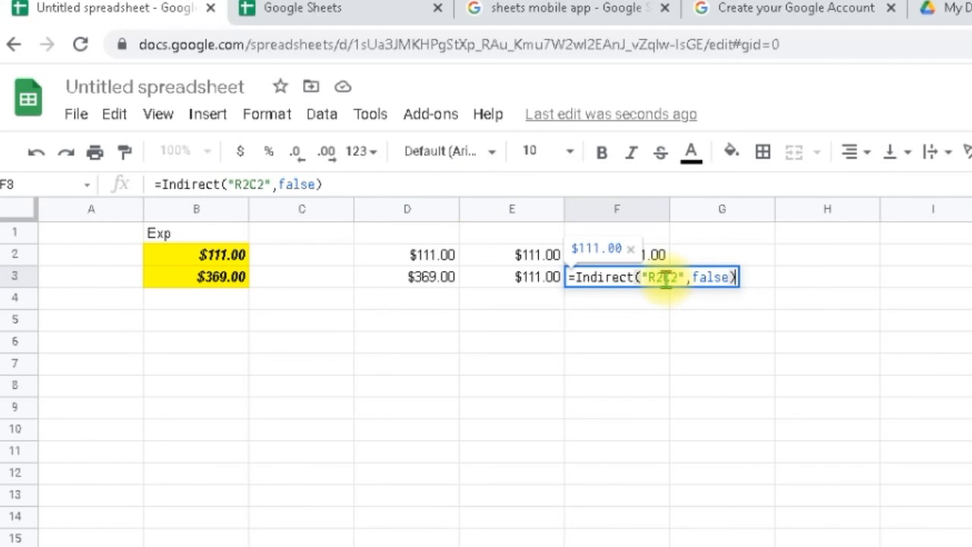
left_click(663, 281)
key("BackSpace")
type("3")
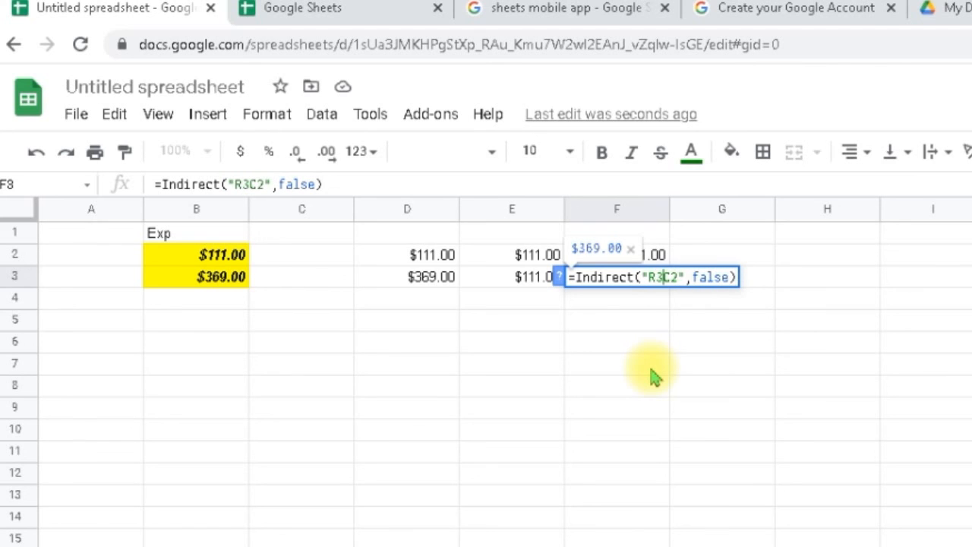
key("Return")
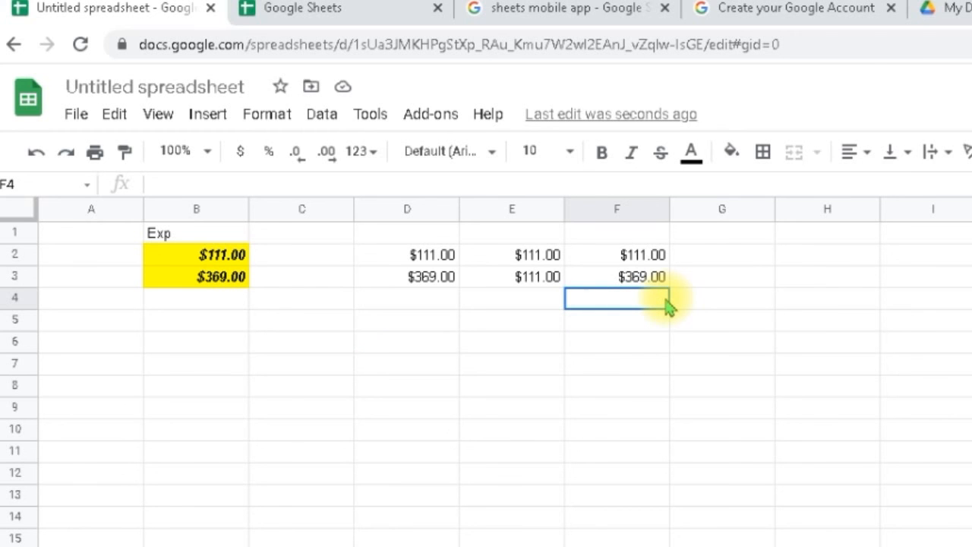
Define a named range for cell B2 on Sheet1, keeping the suggested name NamedRange1.
left_click(209, 243)
right_click(208, 243)
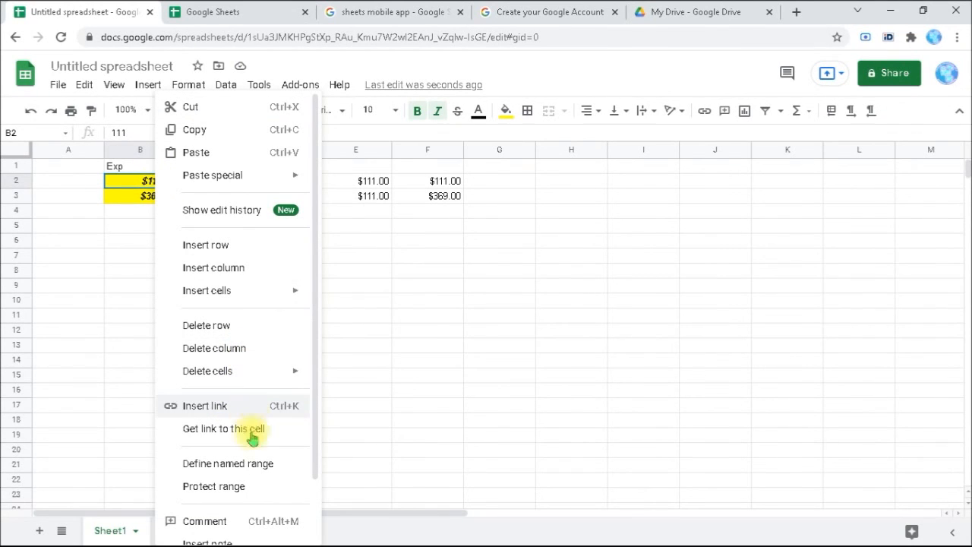
left_click(255, 463)
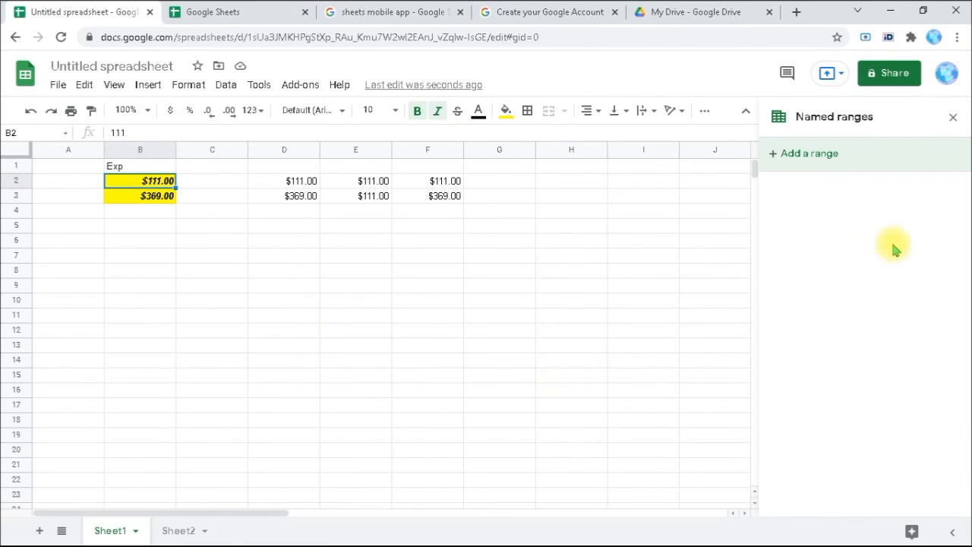
left_click(810, 152)
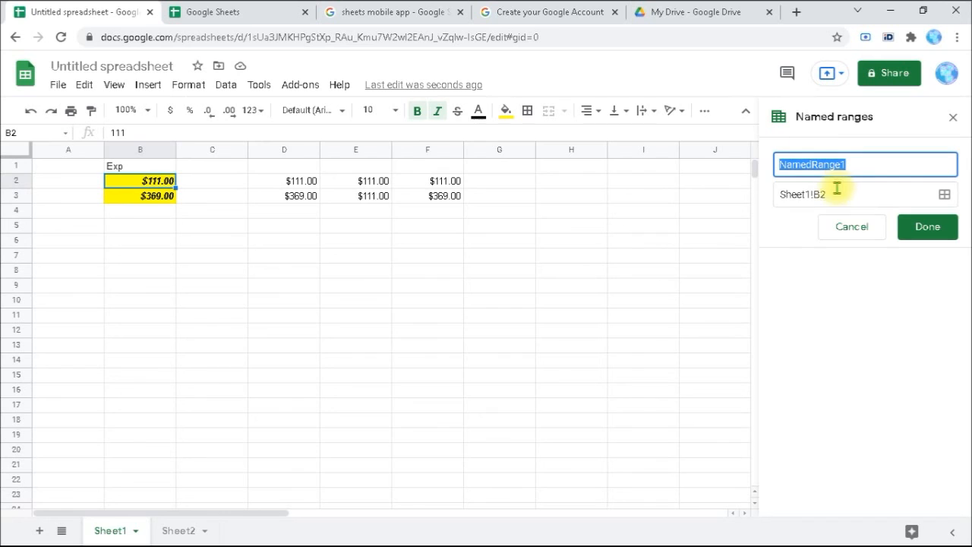
left_click(928, 227)
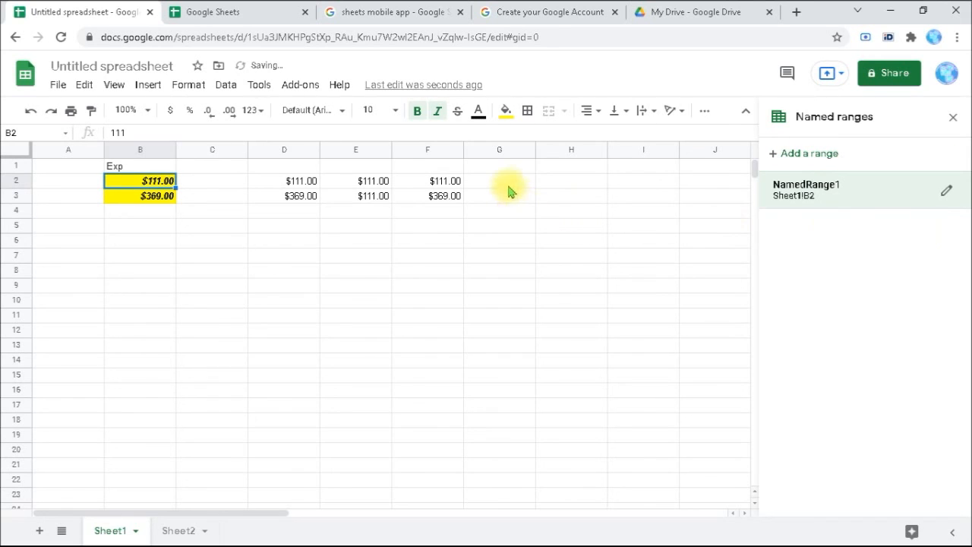
Enter the formula =NamedRange1 in cell G2.
left_click(505, 185)
type("=nam")
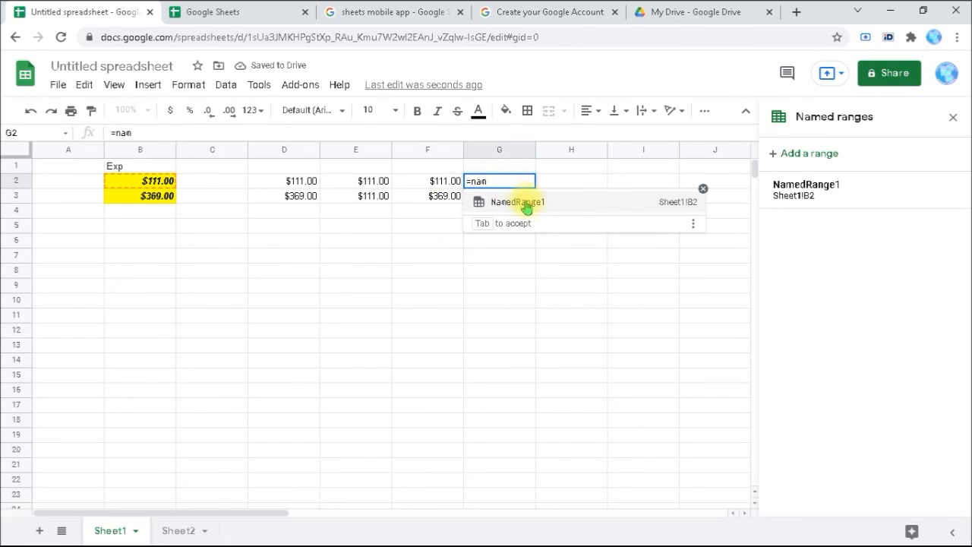
left_click(530, 210)
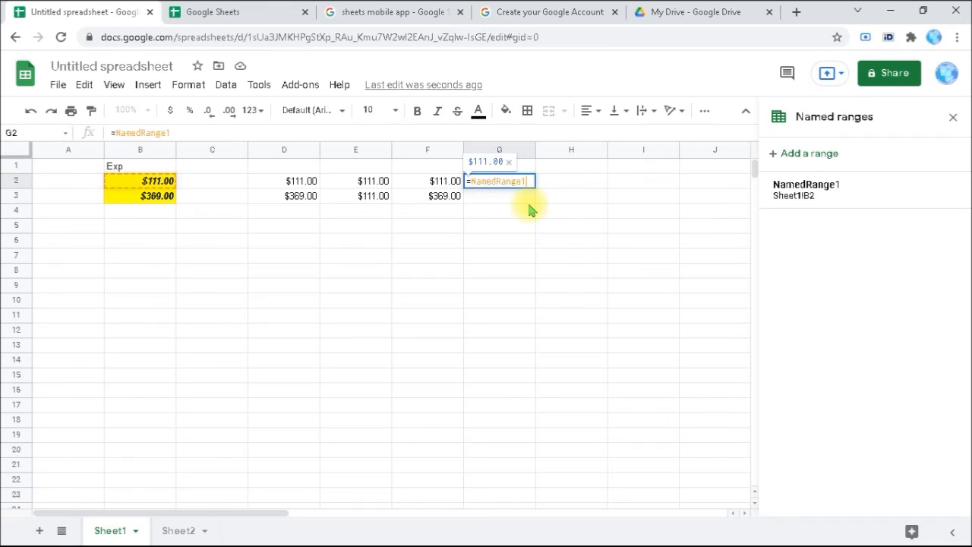
key("Return")
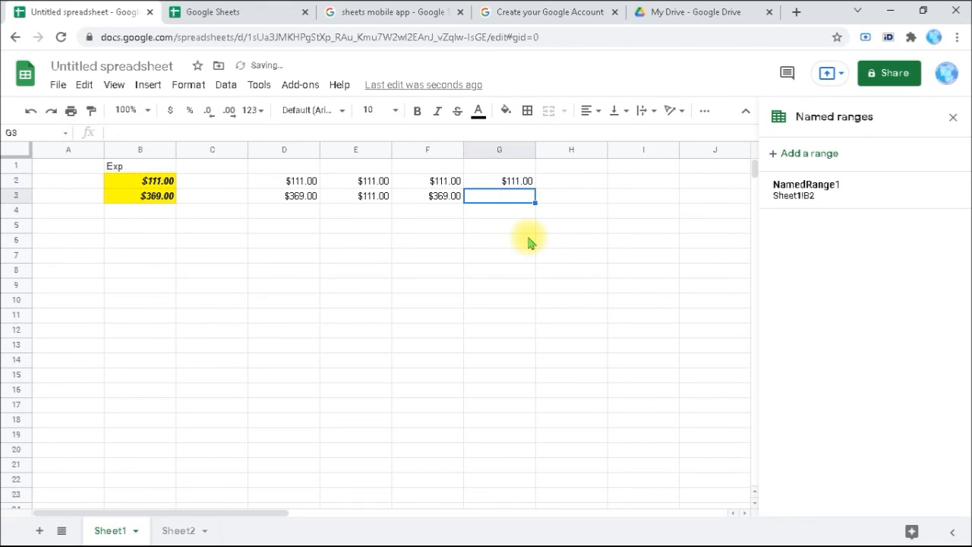
Review the reference formulas in cells G2, F2, E2 and D2 one after another.
key("Up")
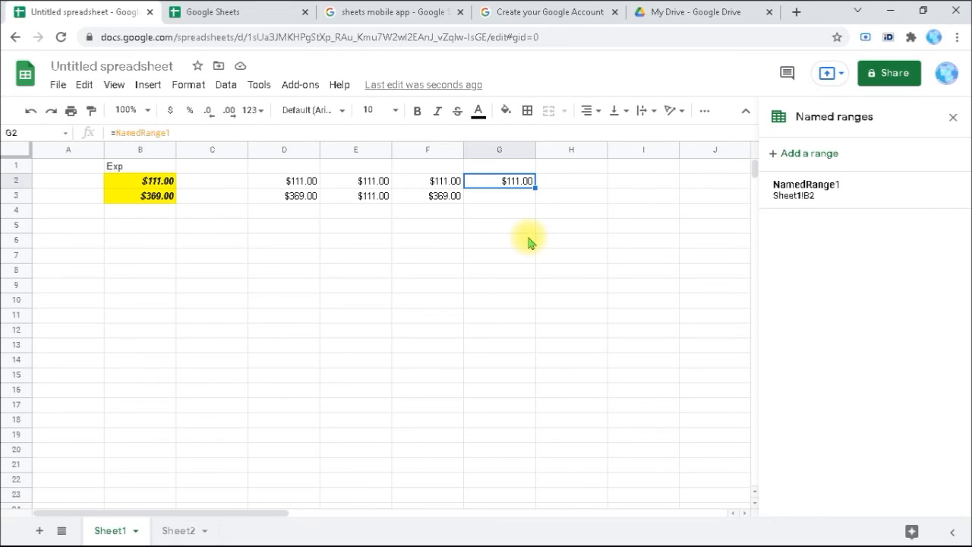
key("Left")
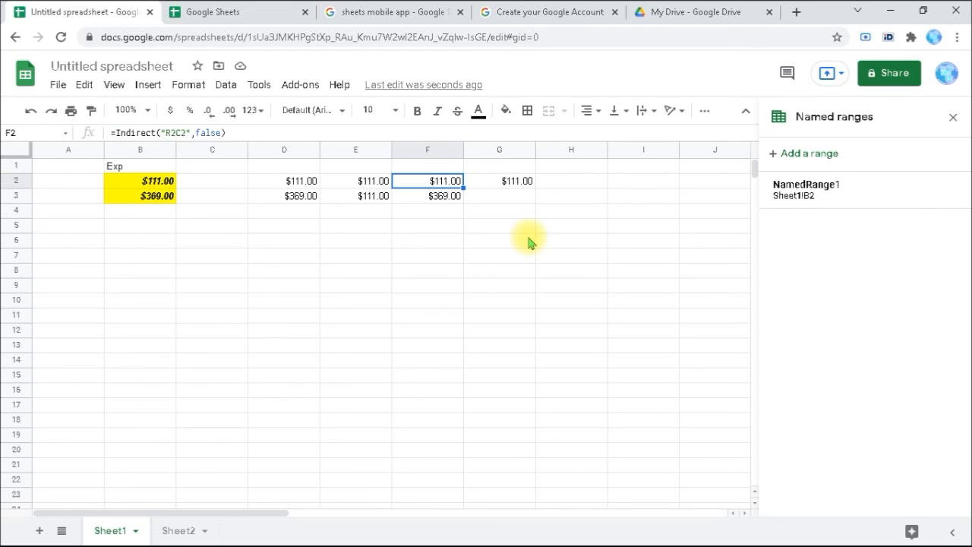
key("Left")
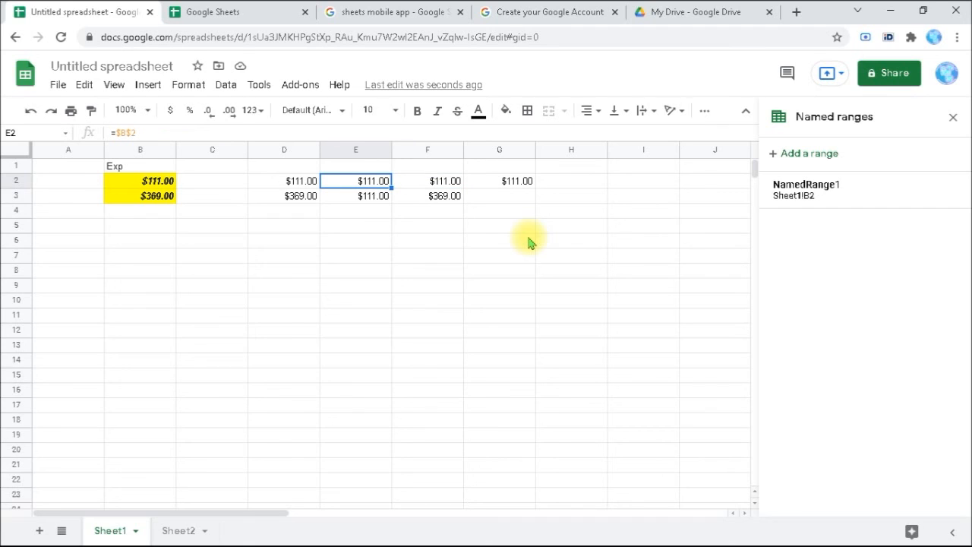
key("Left")
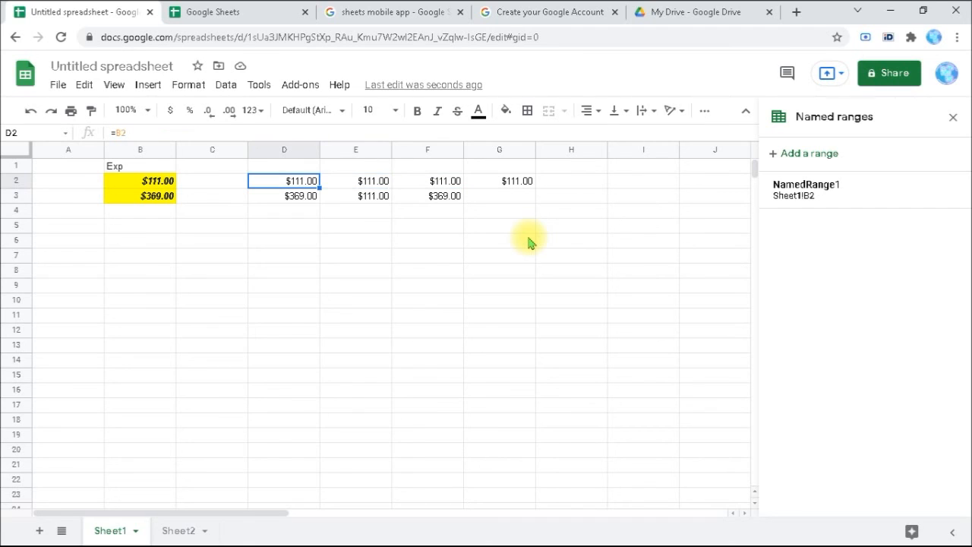